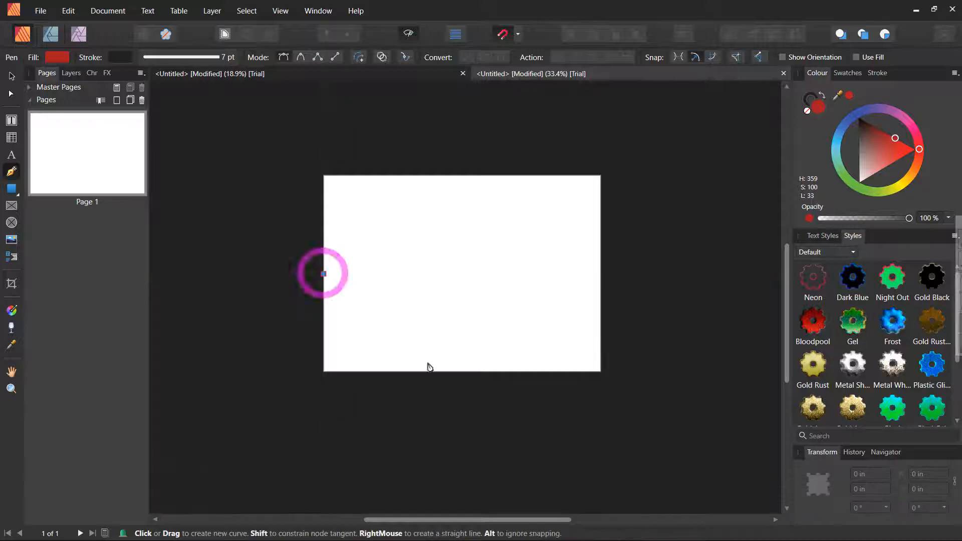
Step: Draw a closed triangle in the page's lower-left corner, about 6.37 by 4.13 in, and bend its diagonal side inward into a curve
{"action": "left_click", "coordinate": [475, 373]}
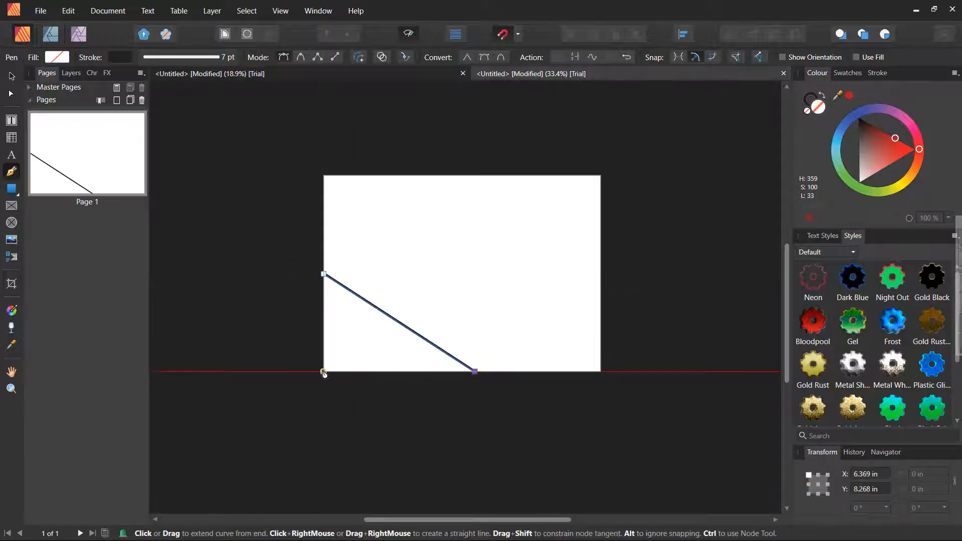
{"action": "left_click", "coordinate": [322, 273]}
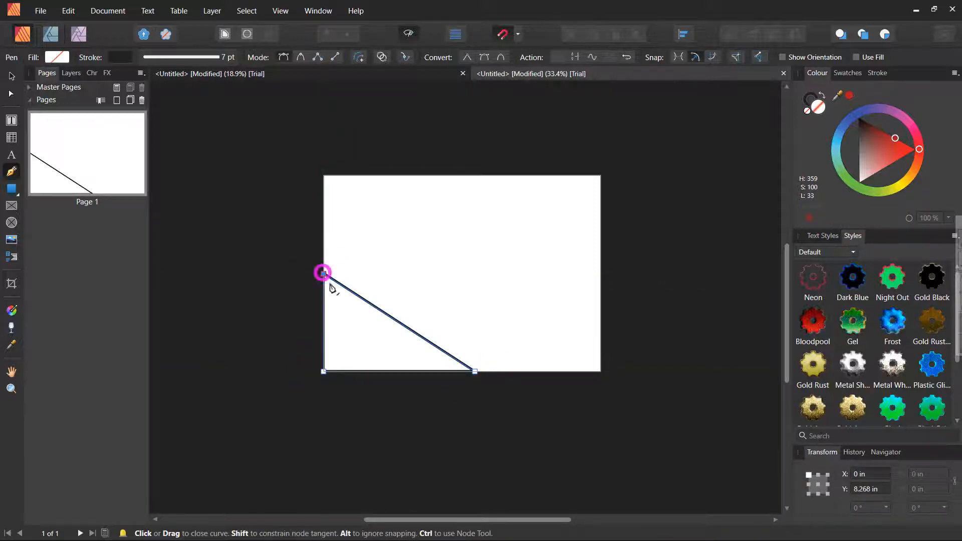
{"action": "scroll", "coordinate": [337, 312], "scroll_direction": "up", "scroll_amount": 3}
{"action": "left_click_drag", "start_coordinate": [423, 325], "coordinate": [400, 346]}
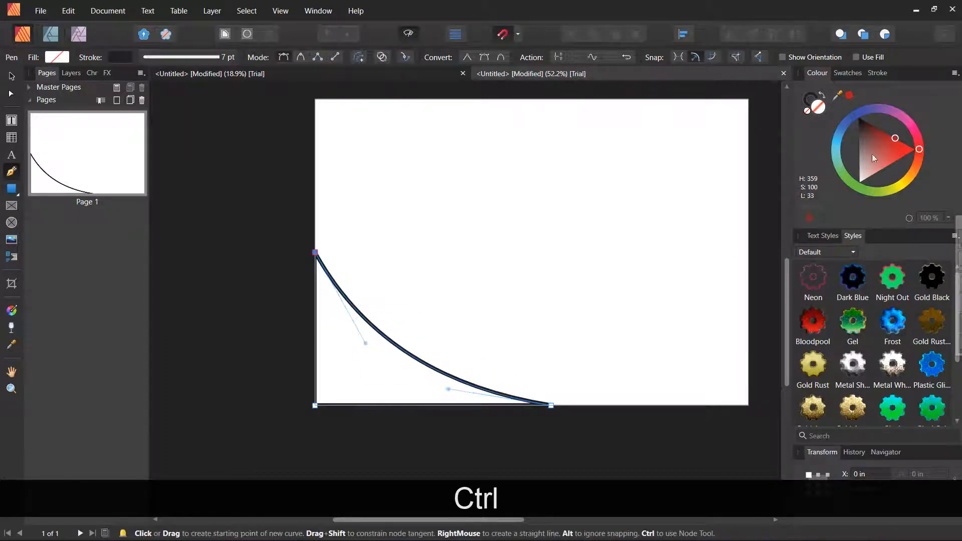
Step: Fill the curved corner shape with red and enlarge it to about 7.76 by 5.01 in, keeping it anchored in the page corner
{"action": "left_click_drag", "start_coordinate": [885, 150], "coordinate": [896, 136]}
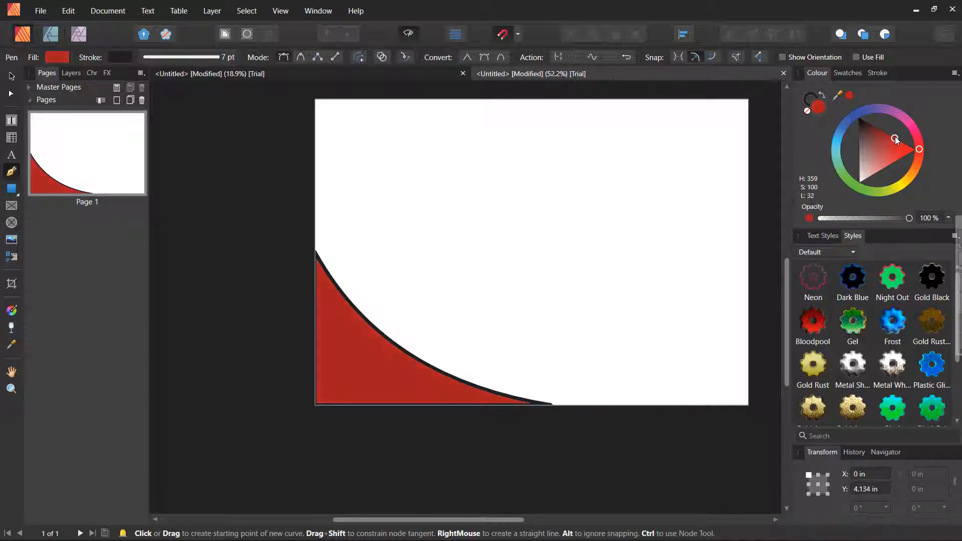
{"action": "left_click", "coordinate": [11, 75]}
{"action": "left_click", "coordinate": [216, 270]}
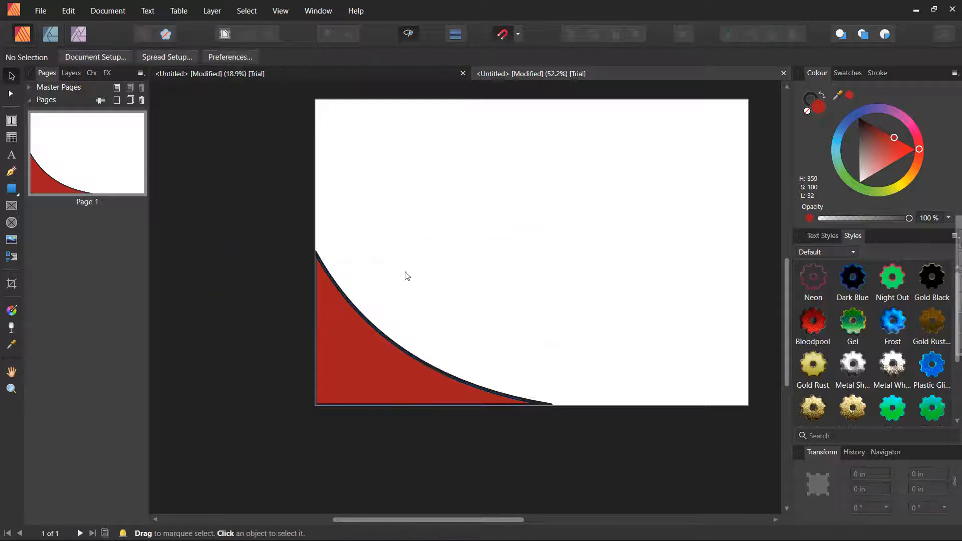
{"action": "left_click", "coordinate": [365, 346]}
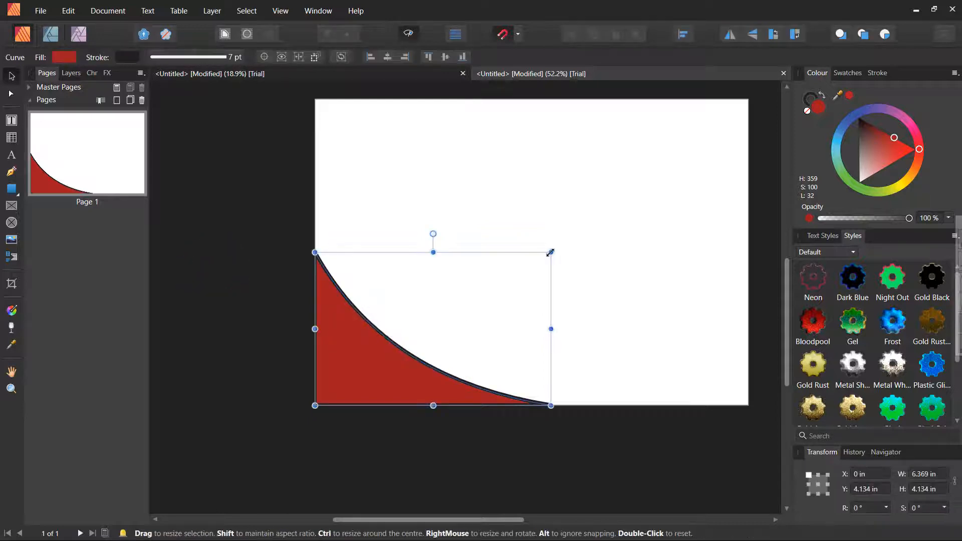
{"action": "left_click_drag", "start_coordinate": [552, 252], "coordinate": [602, 220]}
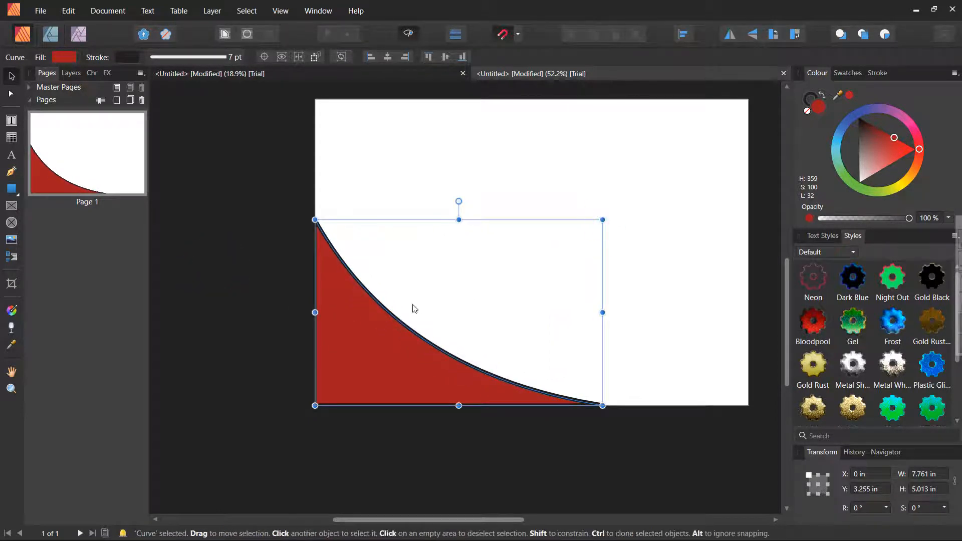
Step: Duplicate the red corner shape twice, lowering the copies' top edges to heights of about 3.82 in and 2.92 in
{"action": "scroll", "coordinate": [377, 342], "scroll_direction": "up", "scroll_amount": 1, "text": "ctrl"}
{"action": "key", "text": "ctrl+j"}
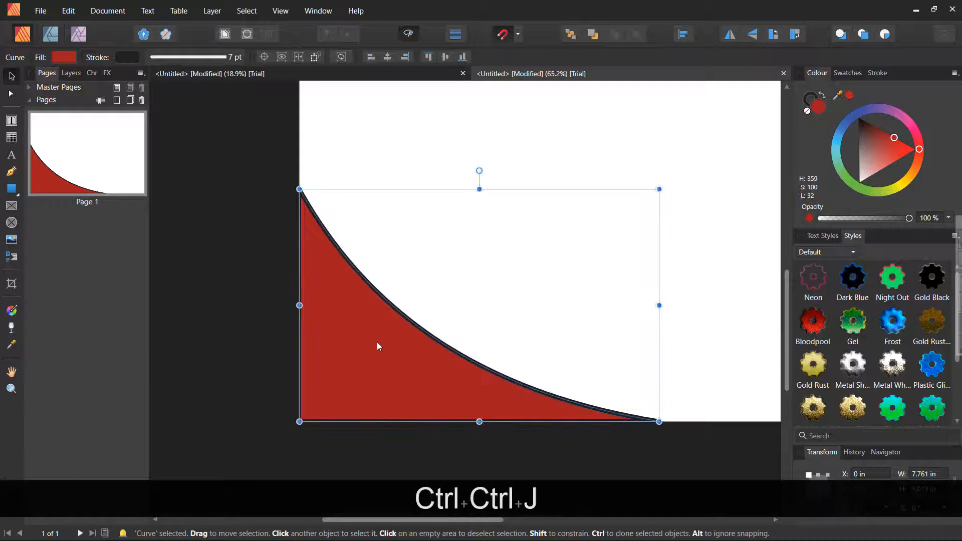
{"action": "left_click_drag", "start_coordinate": [477, 192], "coordinate": [466, 247]}
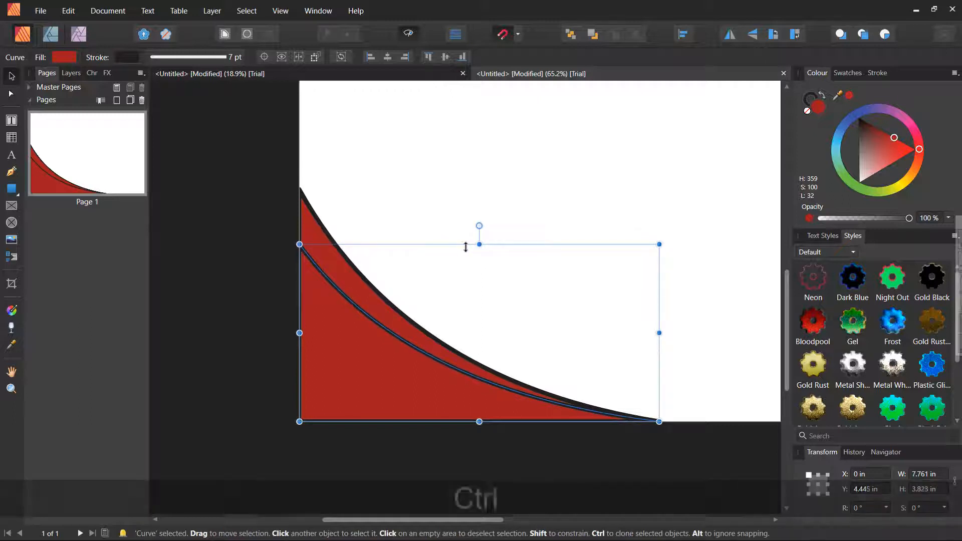
{"action": "key", "text": "ctrl+j"}
{"action": "scroll", "coordinate": [452, 280], "scroll_direction": "down", "scroll_amount": 3}
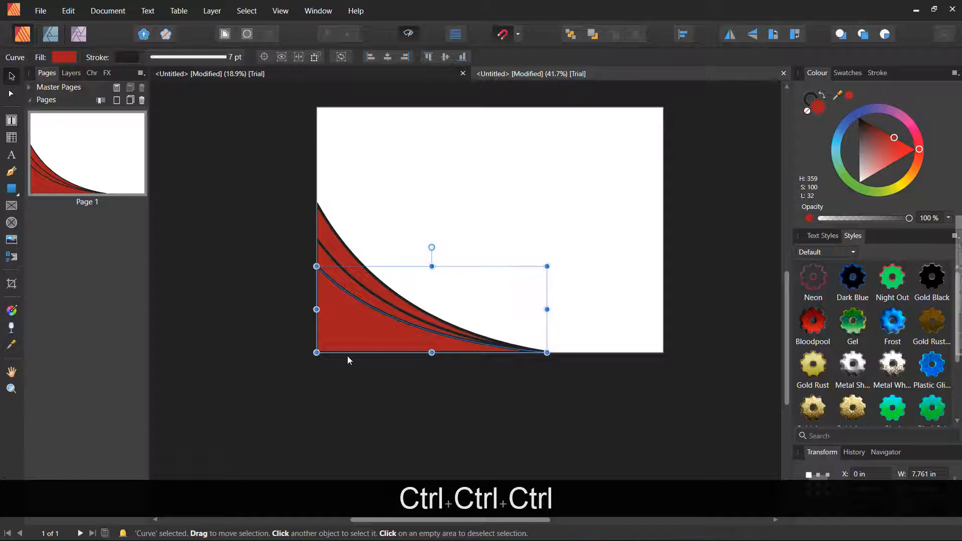
{"action": "left_click", "coordinate": [269, 330]}
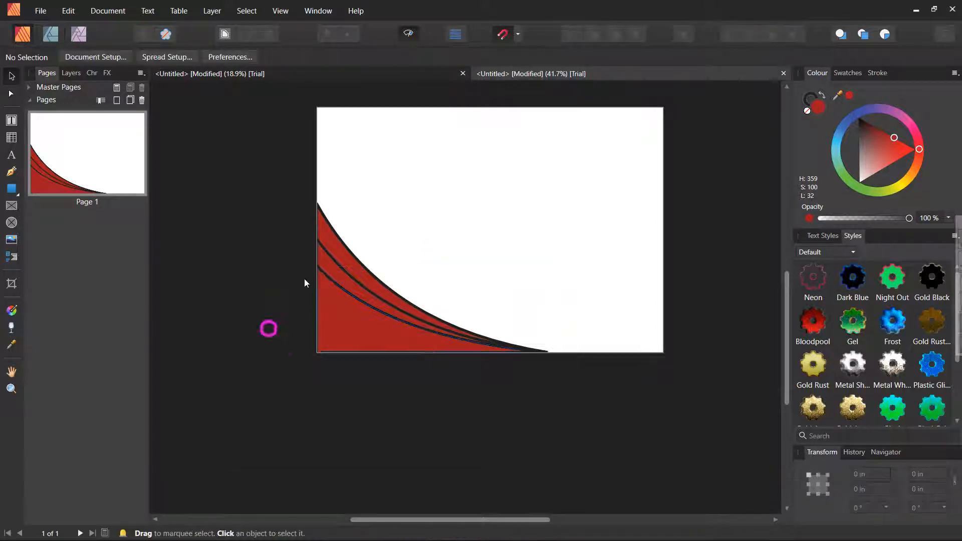
Step: Fill the tallest corner shape with light grey at 65 lightness and remove its outline
{"action": "left_click", "coordinate": [333, 243]}
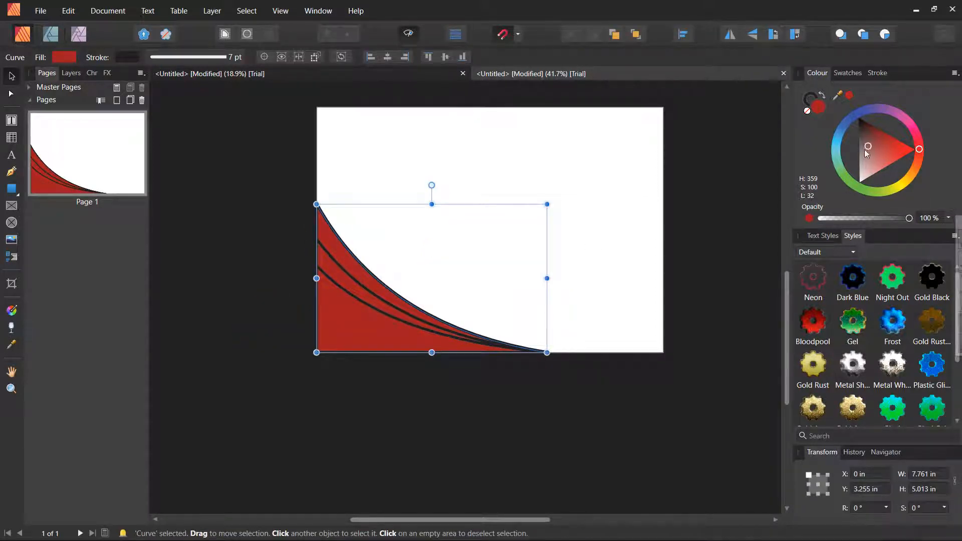
{"action": "left_click_drag", "start_coordinate": [865, 150], "coordinate": [859, 160]}
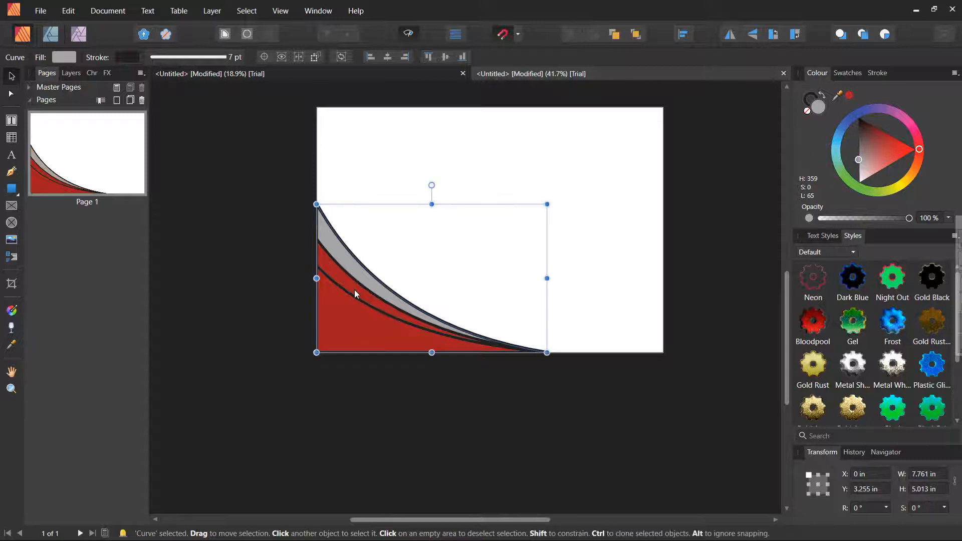
{"action": "left_click", "coordinate": [182, 58]}
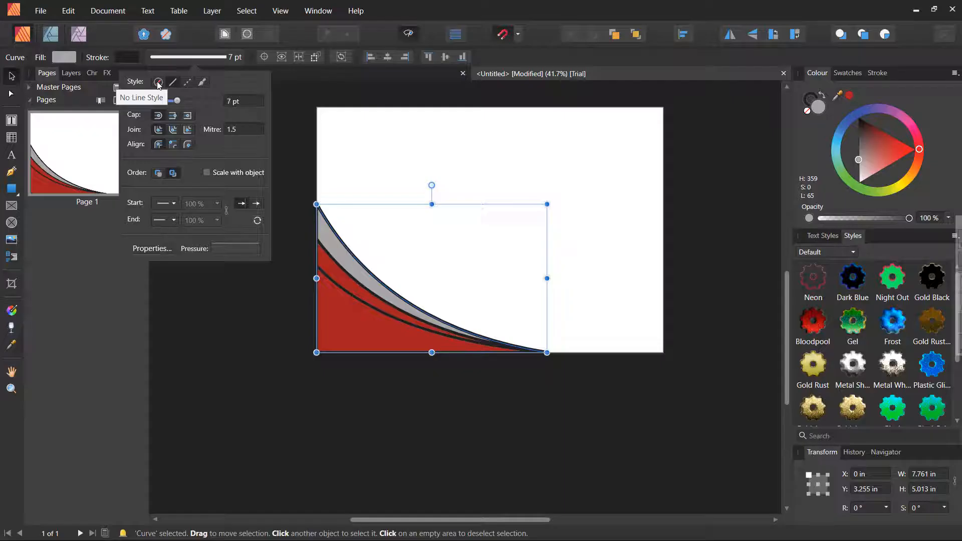
{"action": "left_click", "coordinate": [158, 83]}
{"action": "left_click", "coordinate": [271, 325]}
Step: Remove the outline from the middle corner shape
{"action": "scroll", "coordinate": [375, 284], "scroll_direction": "up", "scroll_amount": 4}
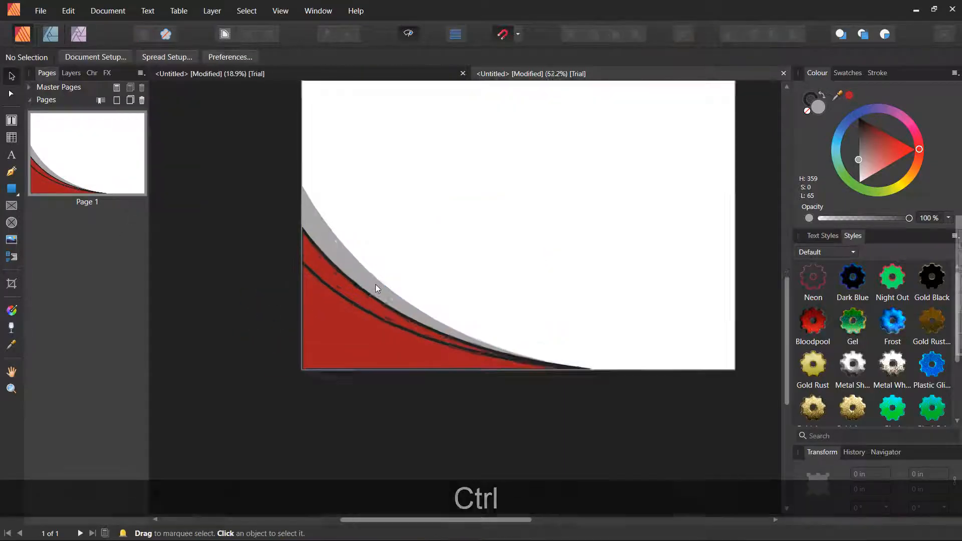
{"action": "left_click", "coordinate": [344, 298]}
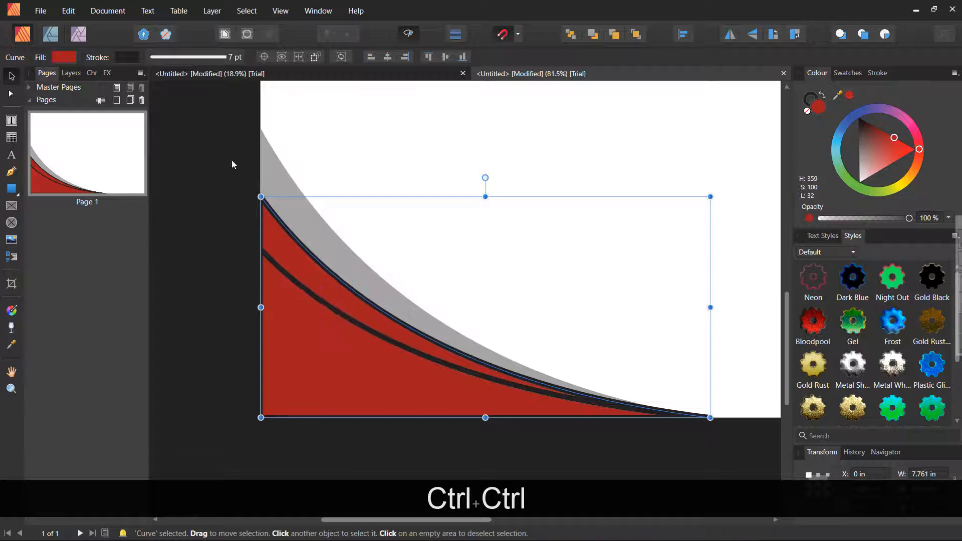
{"action": "left_click", "coordinate": [179, 56]}
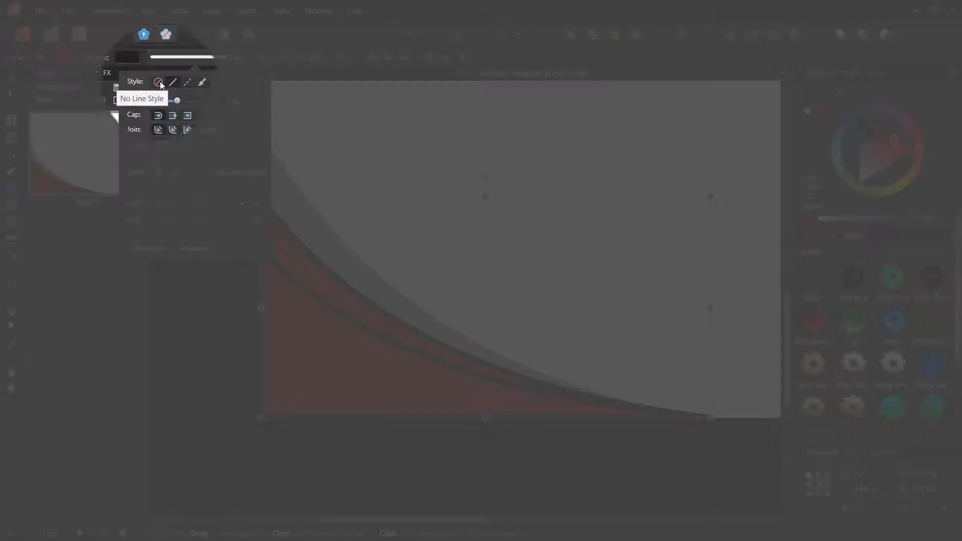
{"action": "left_click", "coordinate": [152, 57]}
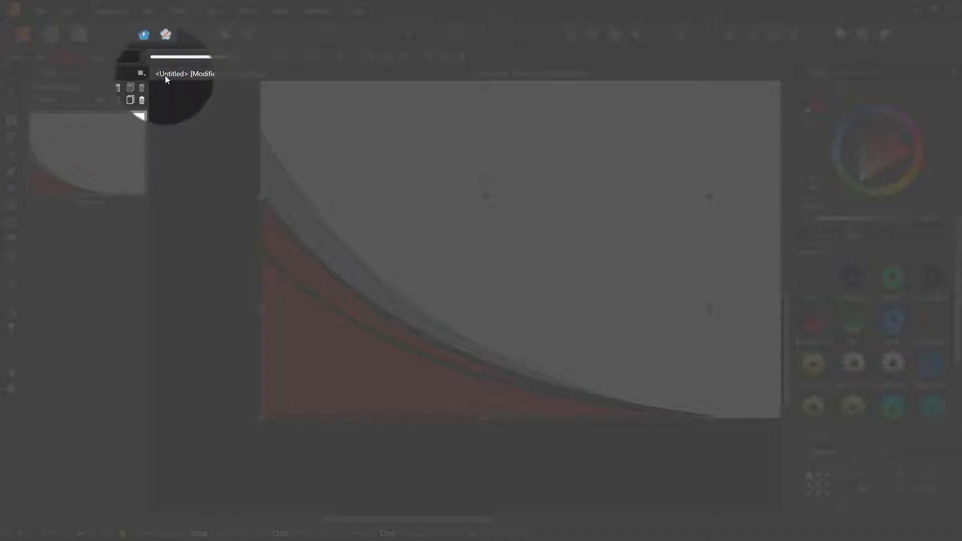
{"action": "left_click", "coordinate": [197, 60]}
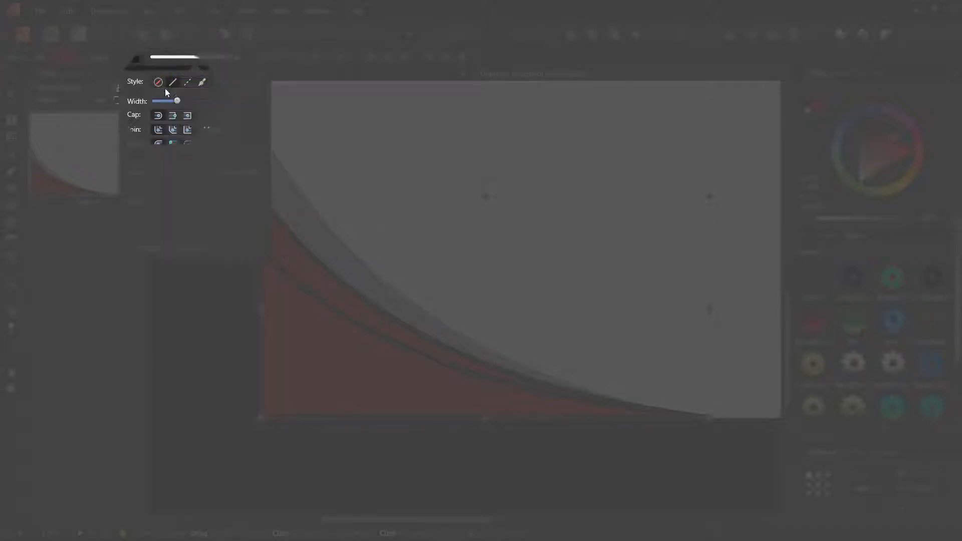
{"action": "left_click", "coordinate": [160, 83]}
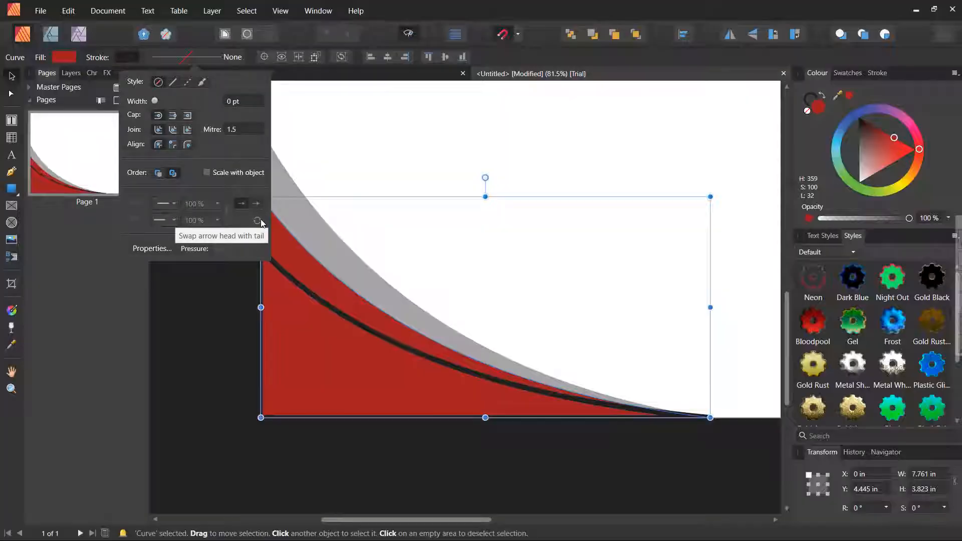
{"action": "left_click", "coordinate": [225, 325]}
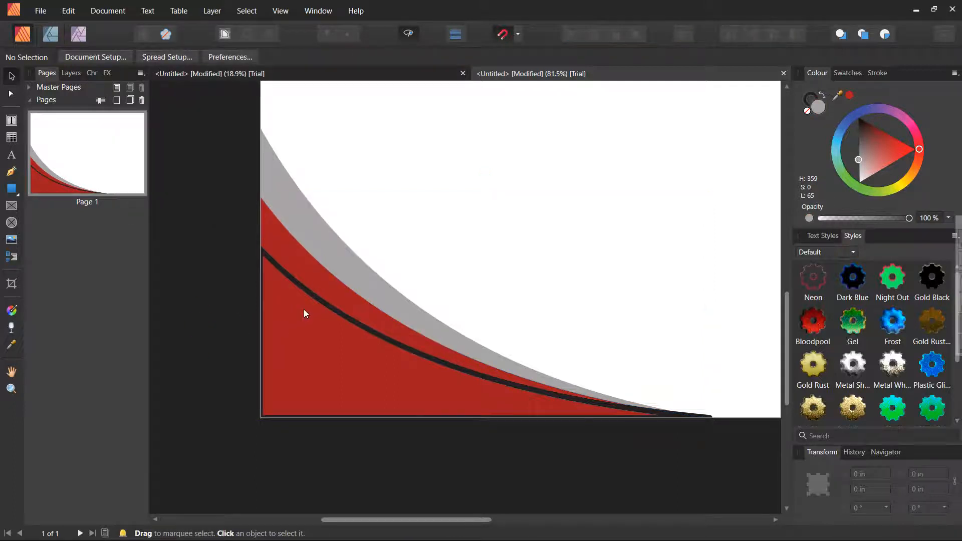
Step: Fill the middle corner shape with dark grey at 23 lightness
{"action": "left_click", "coordinate": [358, 300]}
{"action": "scroll", "coordinate": [331, 331], "scroll_direction": "down", "scroll_amount": 3}
{"action": "left_click", "coordinate": [202, 317]}
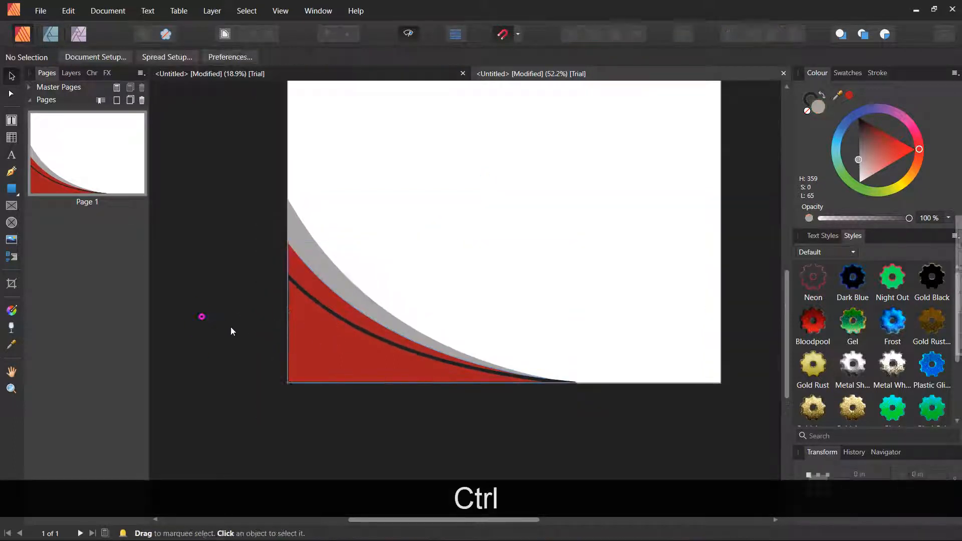
{"action": "scroll", "coordinate": [371, 319], "scroll_direction": "up", "scroll_amount": 1}
{"action": "left_click", "coordinate": [347, 316]}
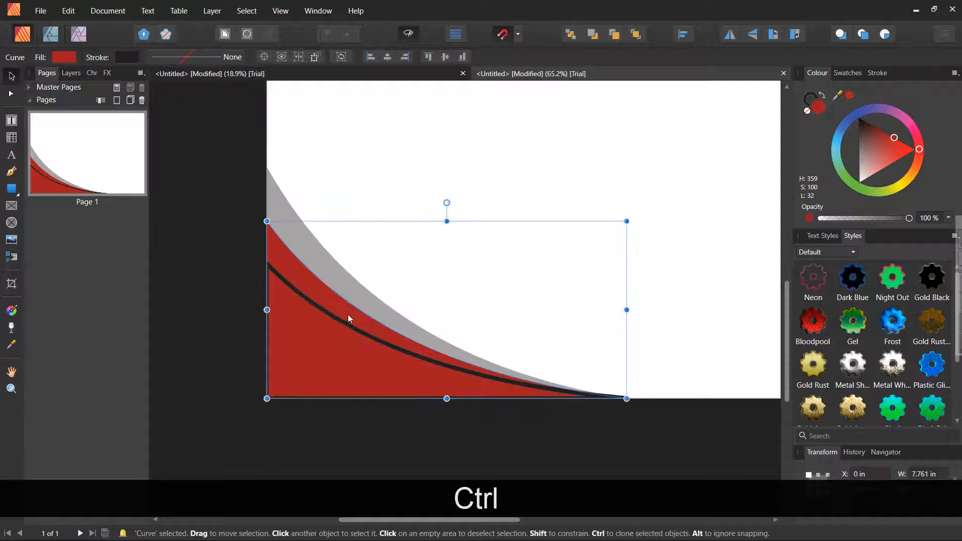
{"action": "mouse_move", "coordinate": [878, 140]}
{"action": "left_mouse_down"}
{"action": "mouse_move", "coordinate": [841, 143]}
{"action": "mouse_move", "coordinate": [840, 134]}
{"action": "left_mouse_up"}
{"action": "left_click", "coordinate": [425, 454]}
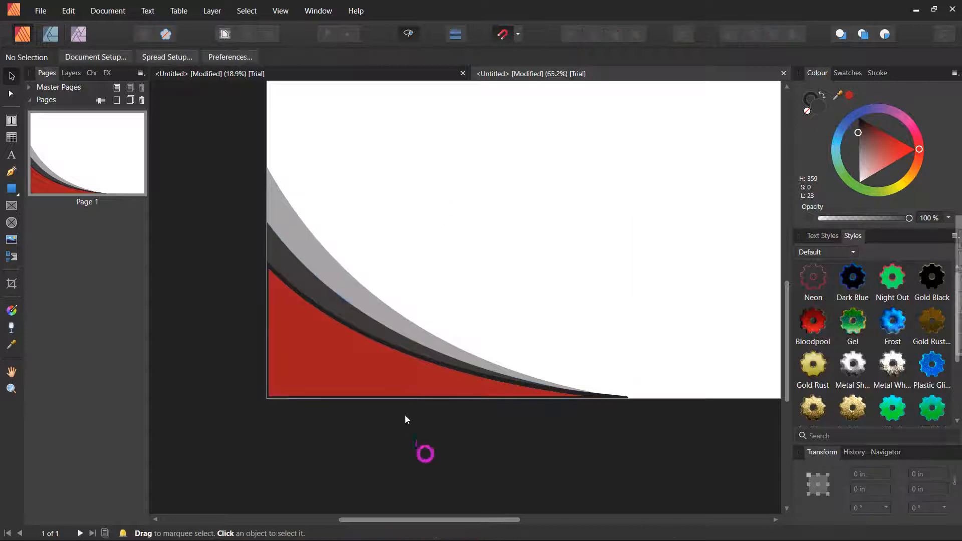
Step: Duplicate the lowest red shape and stretch the copy's top edge upward to a height of about 3.37 in
{"action": "left_click", "coordinate": [377, 369]}
{"action": "scroll", "coordinate": [365, 359], "scroll_direction": "down", "scroll_amount": 1}
{"action": "scroll", "coordinate": [342, 369], "scroll_direction": "up", "scroll_amount": 1}
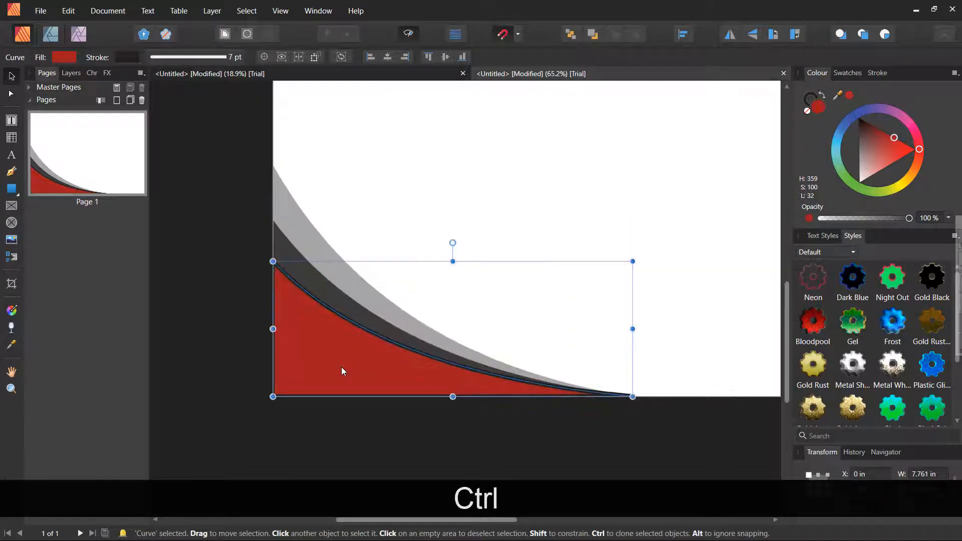
{"action": "scroll", "coordinate": [388, 372], "scroll_direction": "down", "scroll_amount": 1}
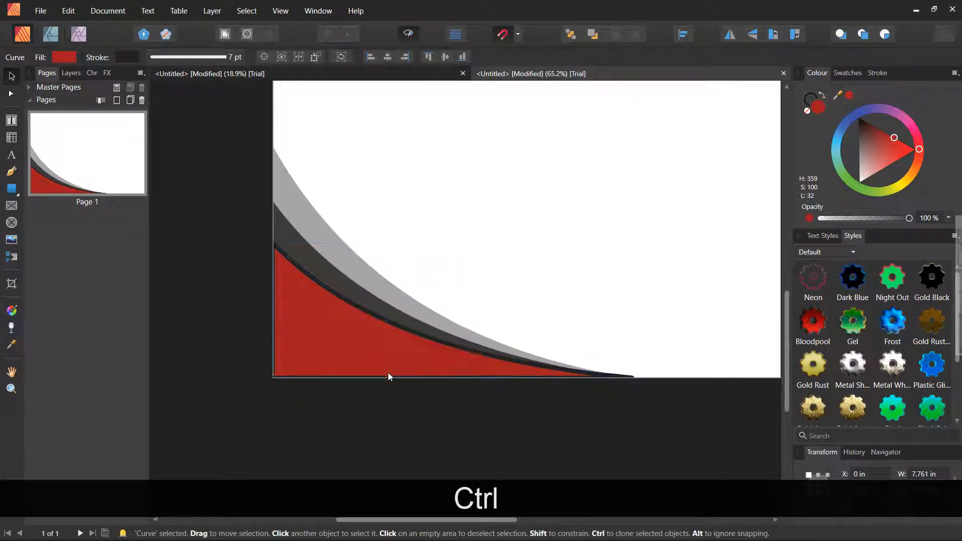
{"action": "scroll", "coordinate": [367, 381], "scroll_direction": "down", "scroll_amount": 1}
{"action": "scroll", "coordinate": [394, 291], "scroll_direction": "up", "scroll_amount": 2}
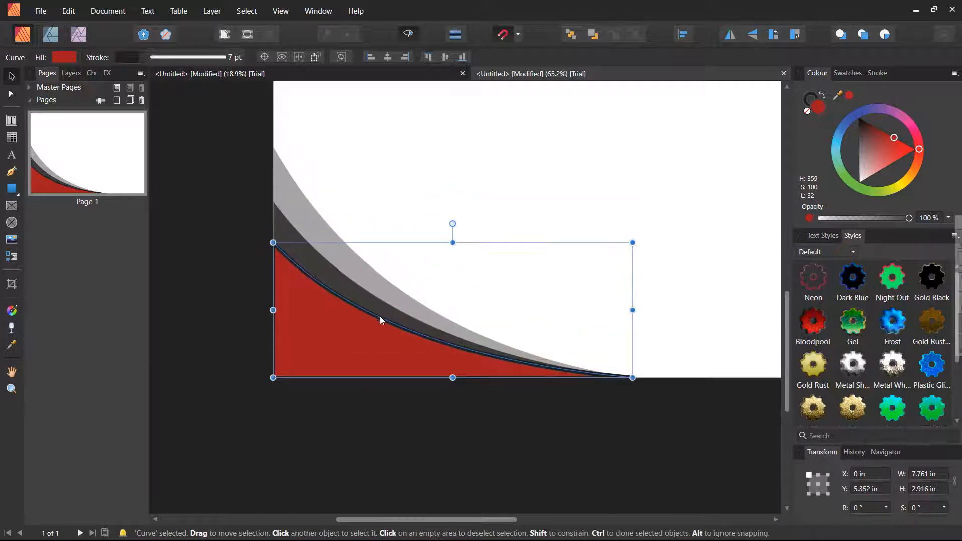
{"action": "key", "text": "ctrl+j"}
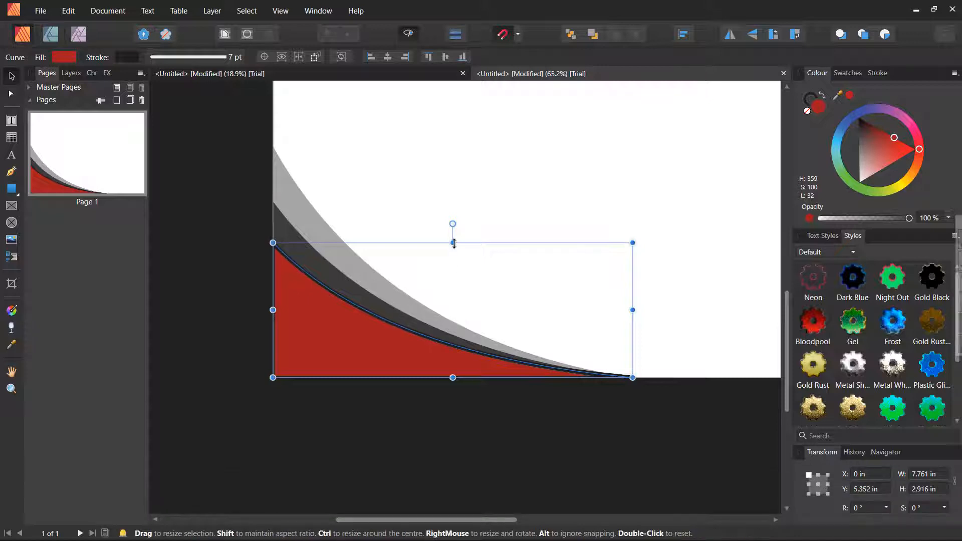
{"action": "left_click_drag", "start_coordinate": [454, 244], "coordinate": [445, 222]}
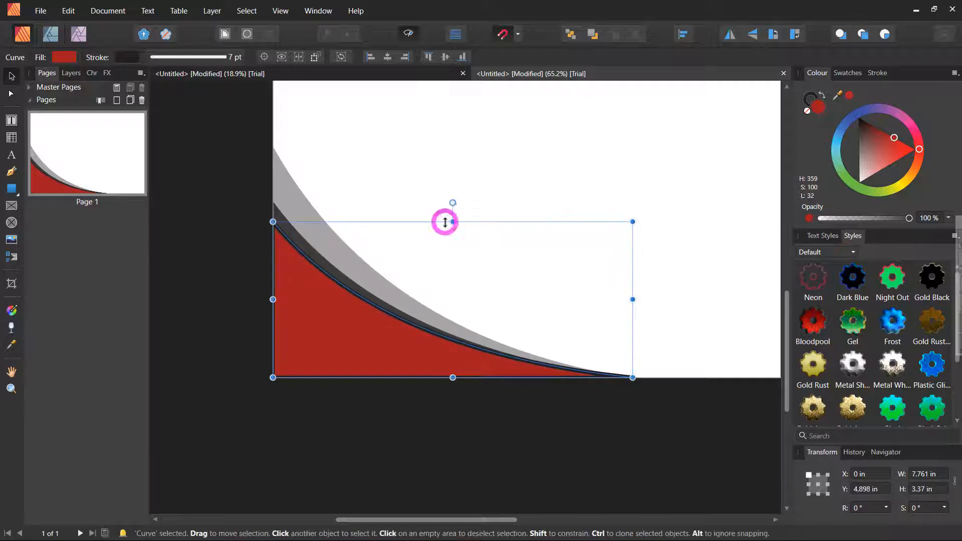
Step: Remove the fill from the stretched copy so that only its outline is drawn
{"action": "left_click", "coordinate": [64, 57]}
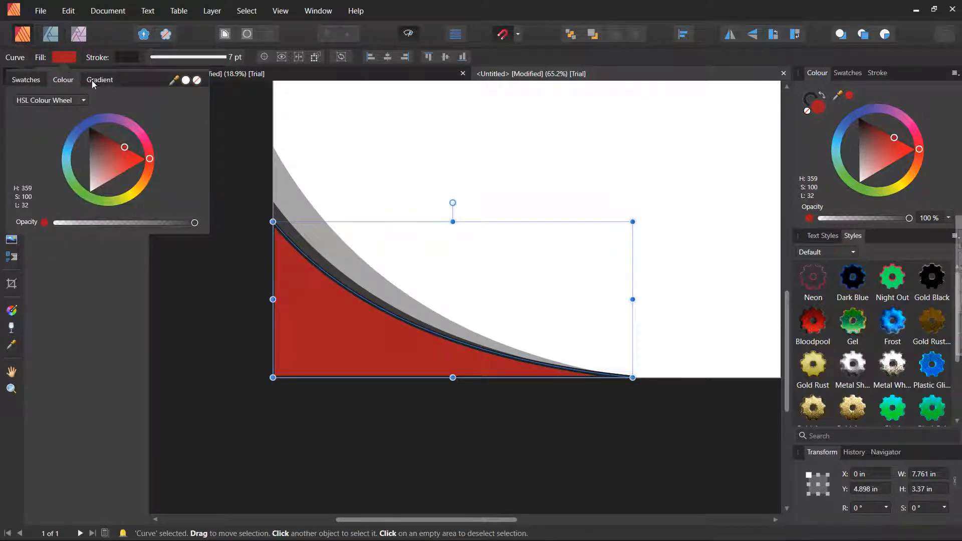
{"action": "left_click", "coordinate": [197, 81]}
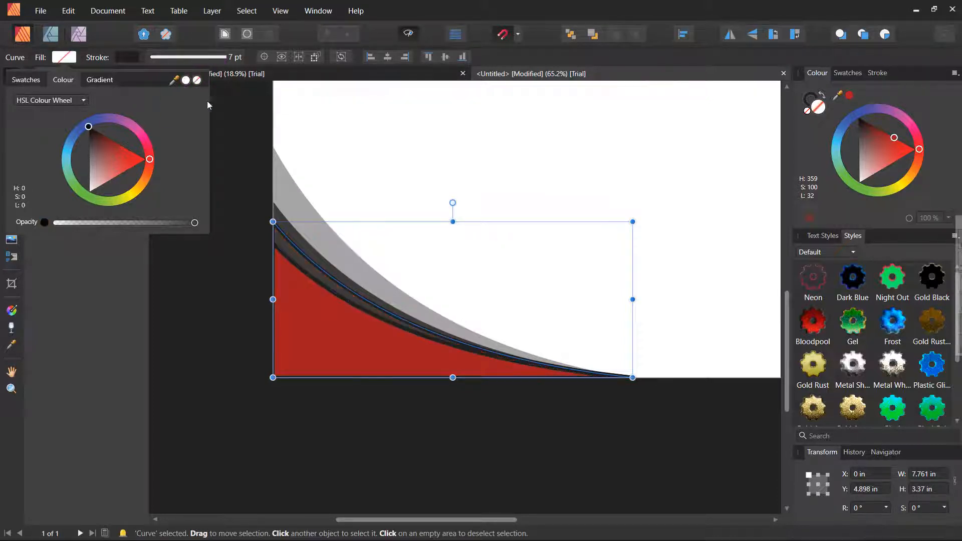
{"action": "left_click", "coordinate": [228, 238]}
{"action": "left_click", "coordinate": [228, 237]}
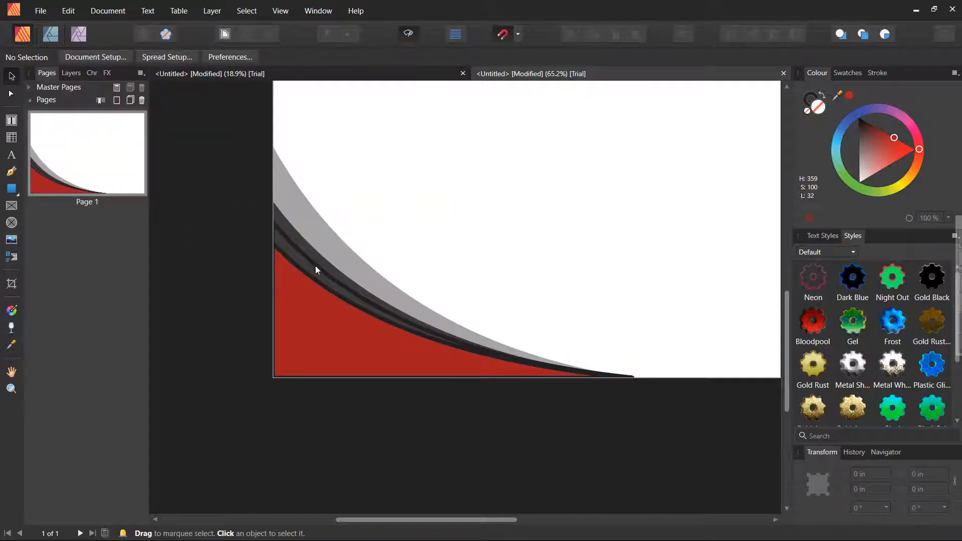
Step: Set the outline width of the unfilled curve to 1 pt
{"action": "left_click", "coordinate": [315, 266]}
{"action": "left_click", "coordinate": [172, 57]}
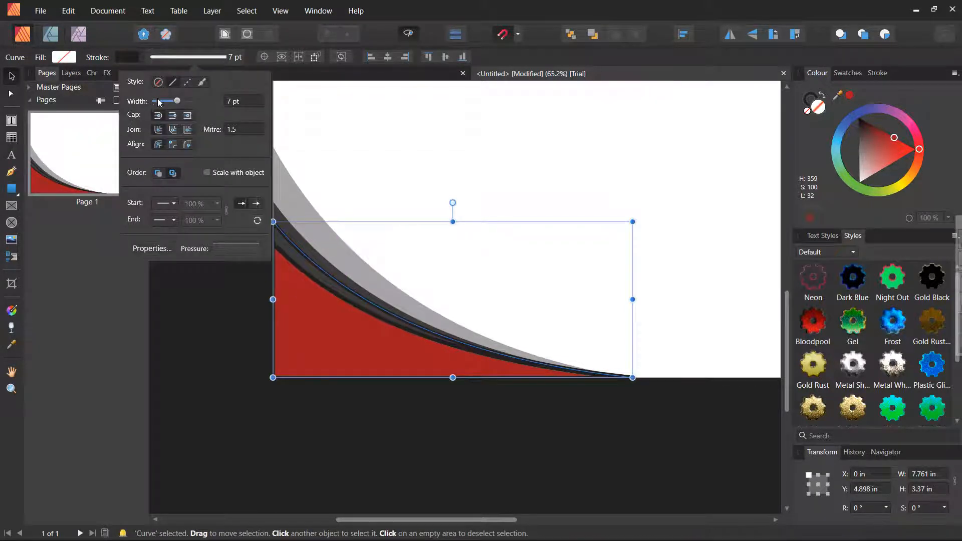
{"action": "left_click", "coordinate": [244, 101]}
{"action": "type", "text": "1"}
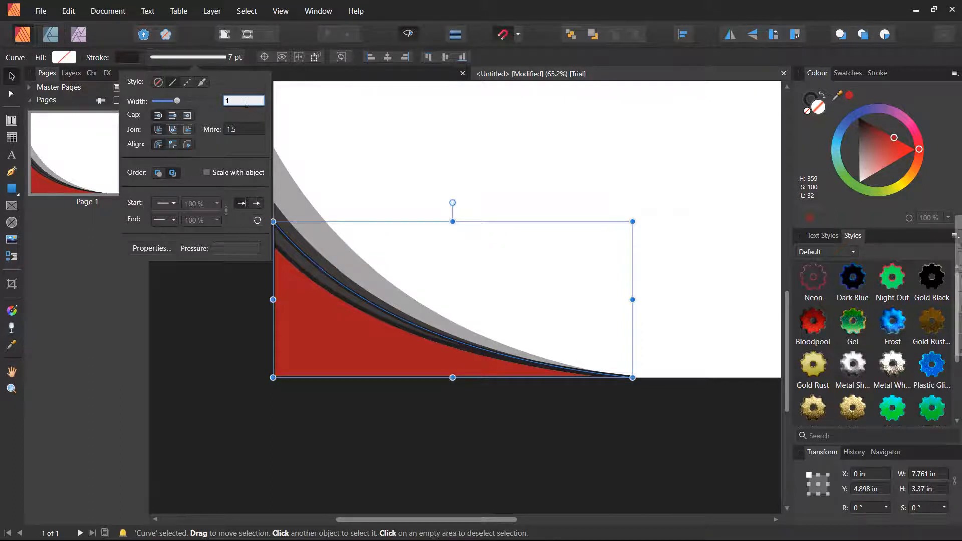
{"action": "key", "text": "Return"}
{"action": "left_click", "coordinate": [242, 313]}
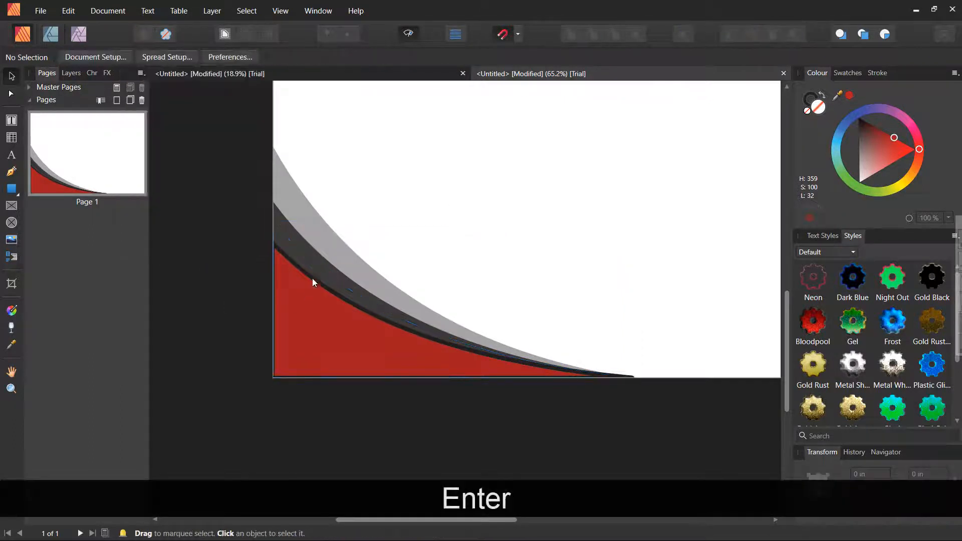
Step: Change the outline colour of the unfilled curve in the corner decoration to white
{"action": "left_click", "coordinate": [312, 264]}
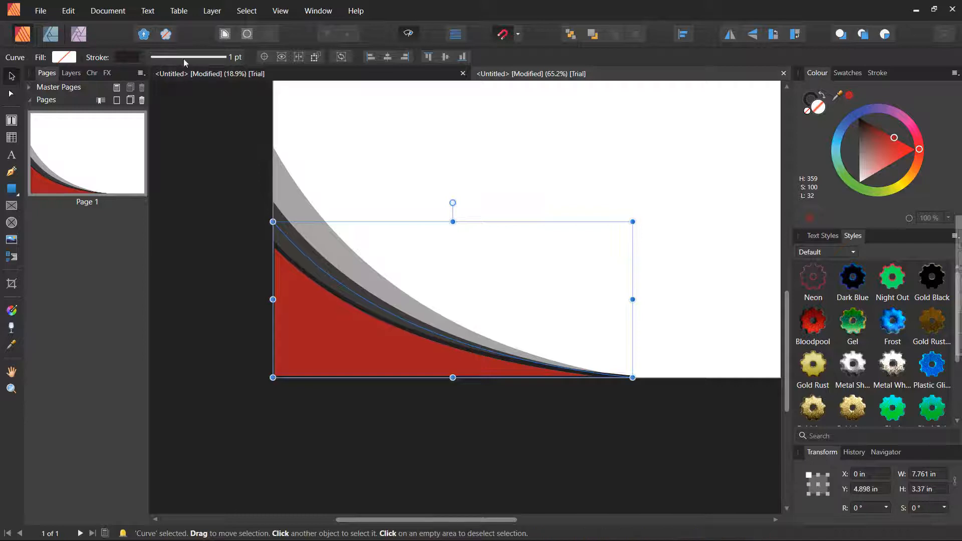
{"action": "left_click", "coordinate": [122, 57]}
{"action": "mouse_move", "coordinate": [150, 140]}
{"action": "left_mouse_down"}
{"action": "mouse_move", "coordinate": [109, 227]}
{"action": "mouse_move", "coordinate": [114, 260]}
{"action": "left_mouse_up"}
{"action": "left_click", "coordinate": [154, 339]}
{"action": "scroll", "coordinate": [277, 353], "scroll_direction": "down", "scroll_amount": 2}
{"action": "scroll", "coordinate": [276, 354], "scroll_direction": "up", "scroll_amount": 4}
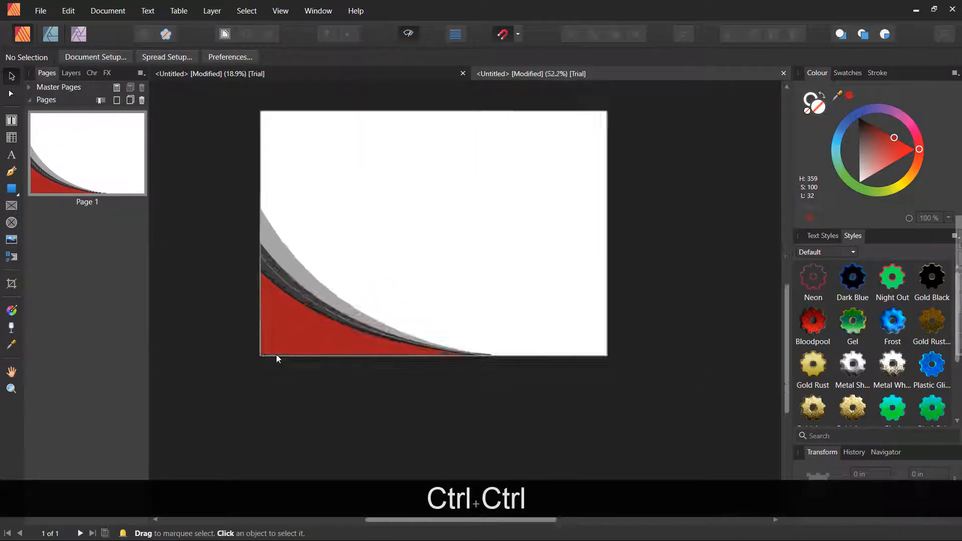
{"action": "scroll", "coordinate": [300, 338], "scroll_direction": "down", "scroll_amount": 2}
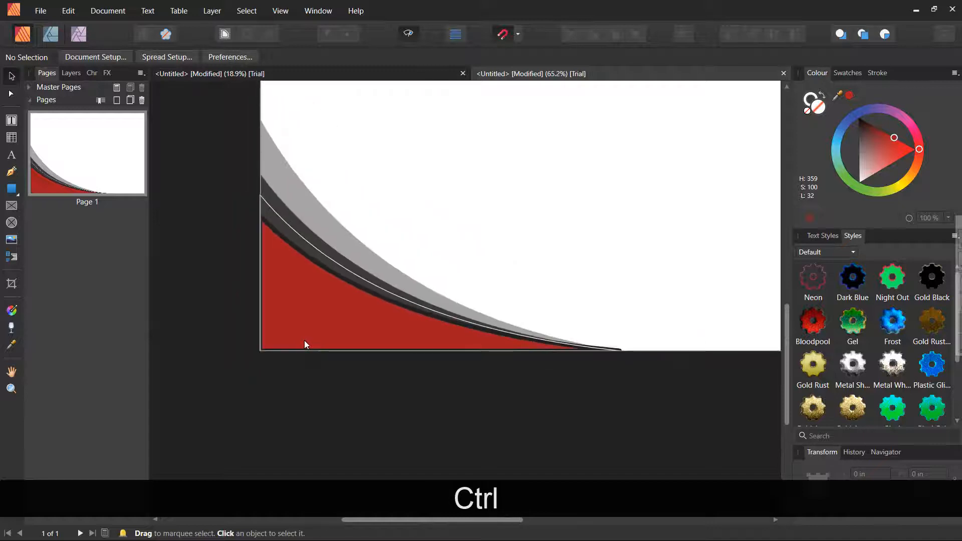
Step: Remove the outline from the lowest red shape
{"action": "left_click", "coordinate": [306, 336]}
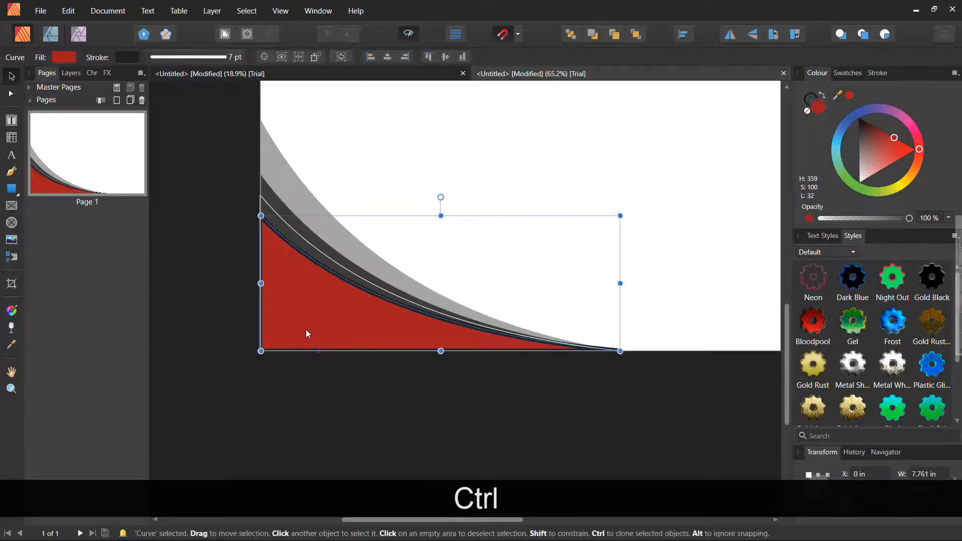
{"action": "left_click", "coordinate": [158, 57]}
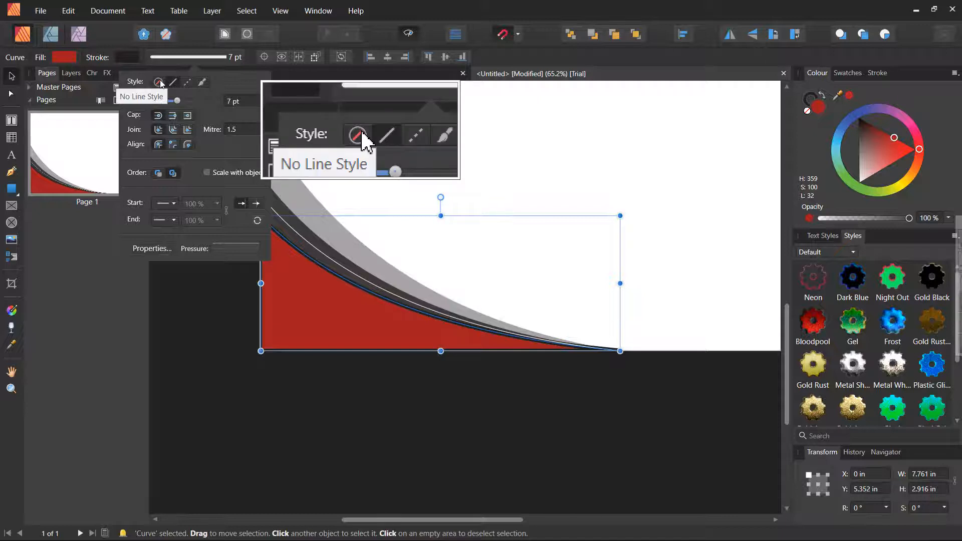
{"action": "left_click", "coordinate": [160, 83]}
{"action": "left_click", "coordinate": [192, 323]}
{"action": "left_click", "coordinate": [255, 332]}
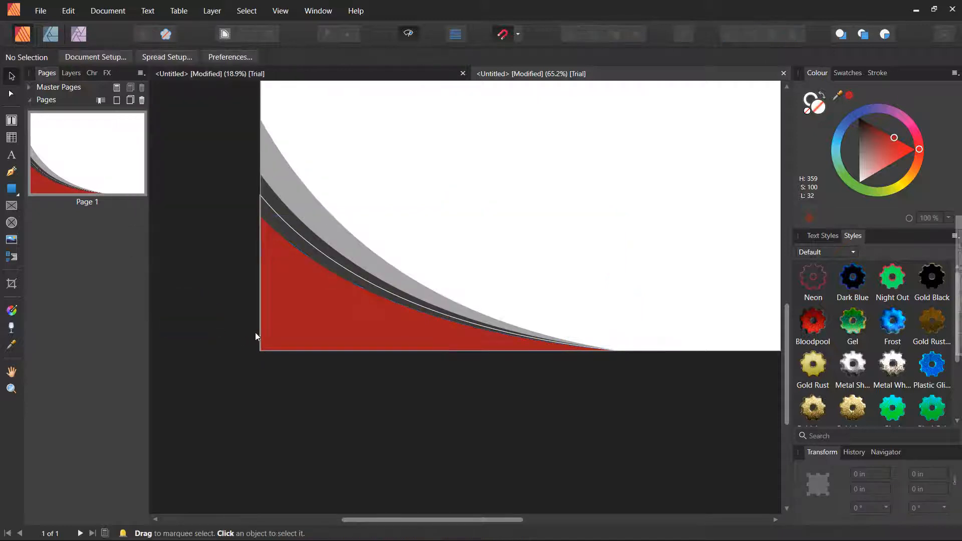
{"action": "scroll", "coordinate": [271, 336], "scroll_direction": "down", "scroll_amount": 3}
{"action": "scroll", "coordinate": [274, 333], "scroll_direction": "up", "scroll_amount": 3}
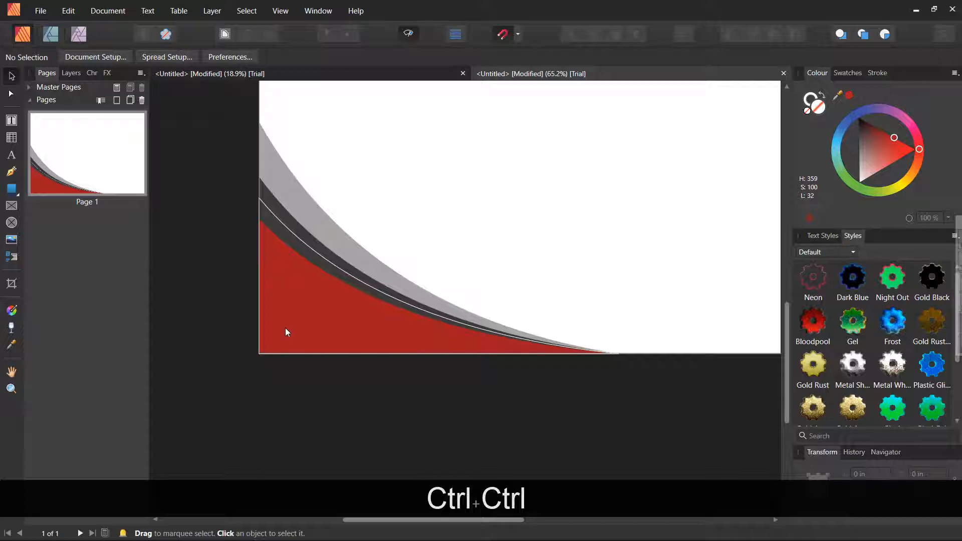
{"action": "left_click", "coordinate": [286, 326]}
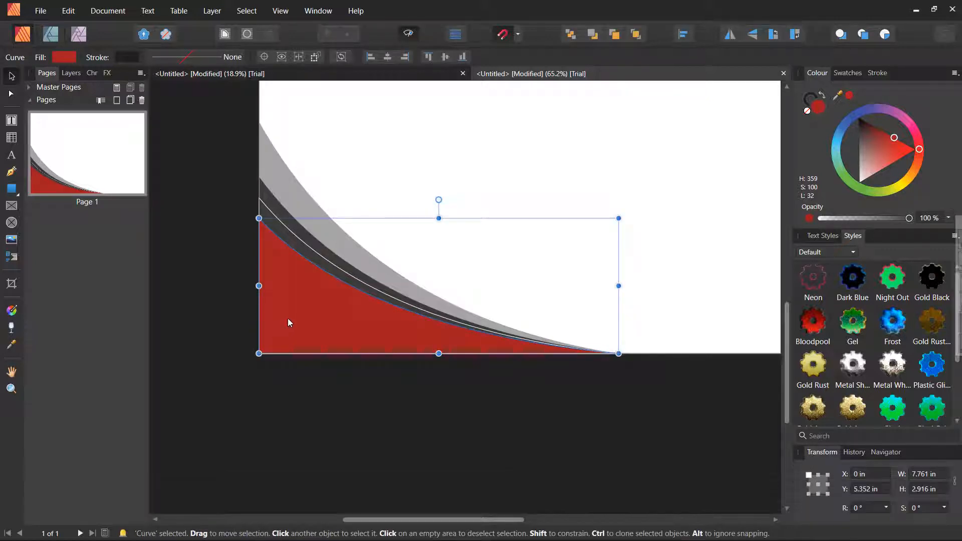
{"action": "left_click_drag", "start_coordinate": [286, 285], "coordinate": [281, 327]}
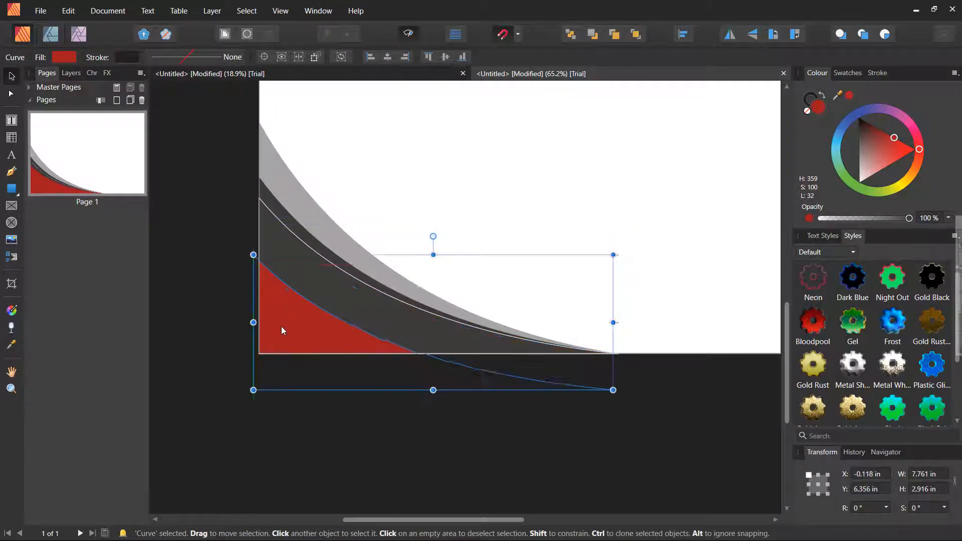
{"action": "key", "text": "ctrl+z"}
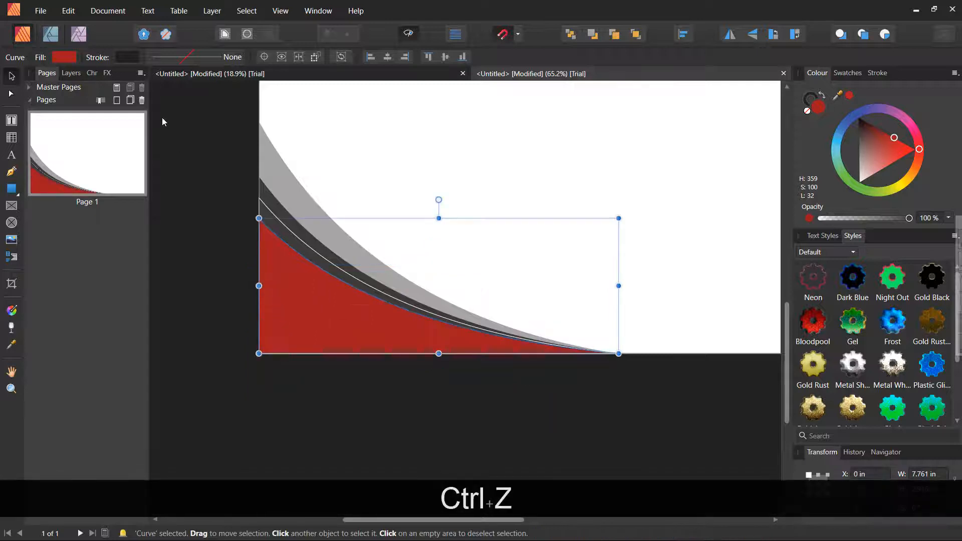
Step: Give the lowest red shape a white outline 7 pt wide
{"action": "left_click", "coordinate": [173, 57]}
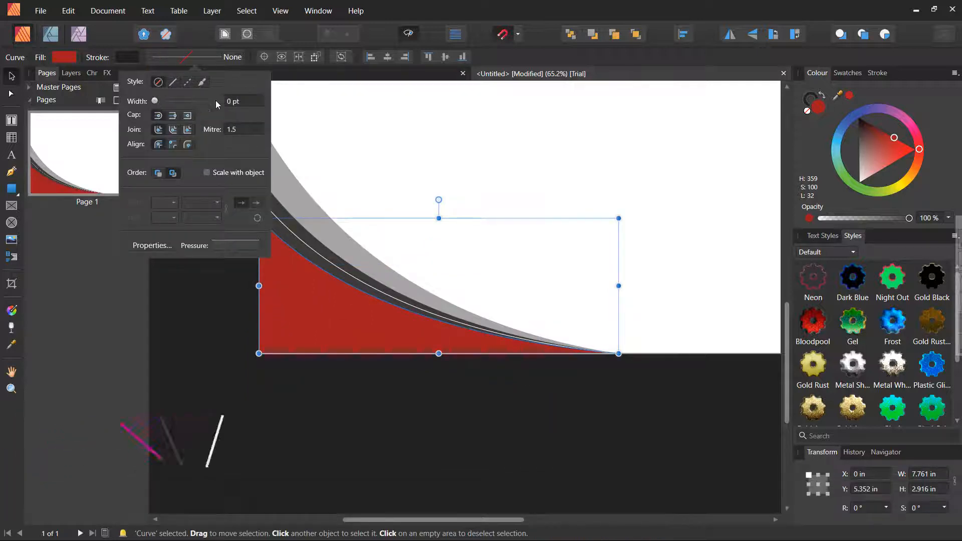
{"action": "left_click", "coordinate": [233, 101]}
{"action": "type", "text": "7"}
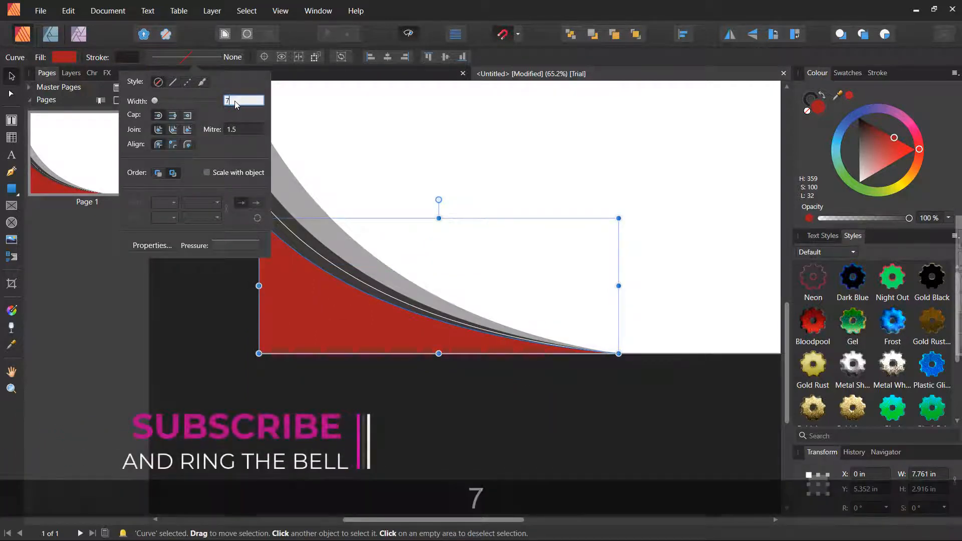
{"action": "key", "text": "Return"}
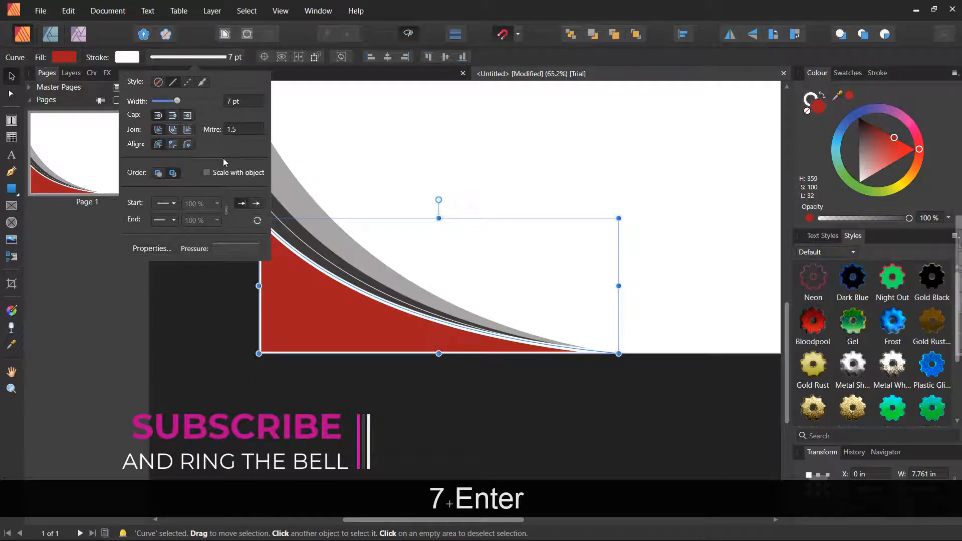
Step: Shift the red shape's two left corner nodes together beyond the page's left edge, to an X position of about -0.118 in
{"action": "scroll", "coordinate": [251, 250], "scroll_direction": "up", "scroll_amount": 2, "text": "ctrl"}
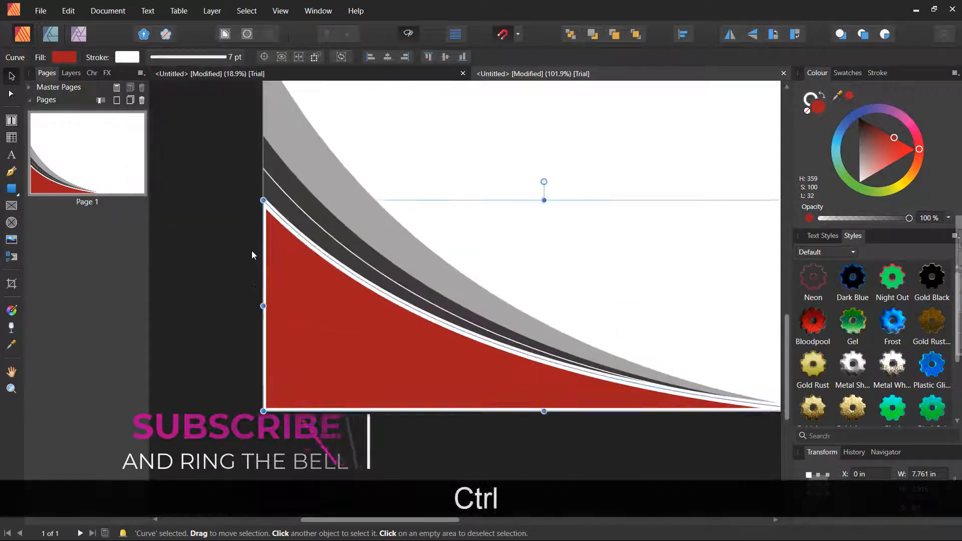
{"action": "key", "text": "p"}
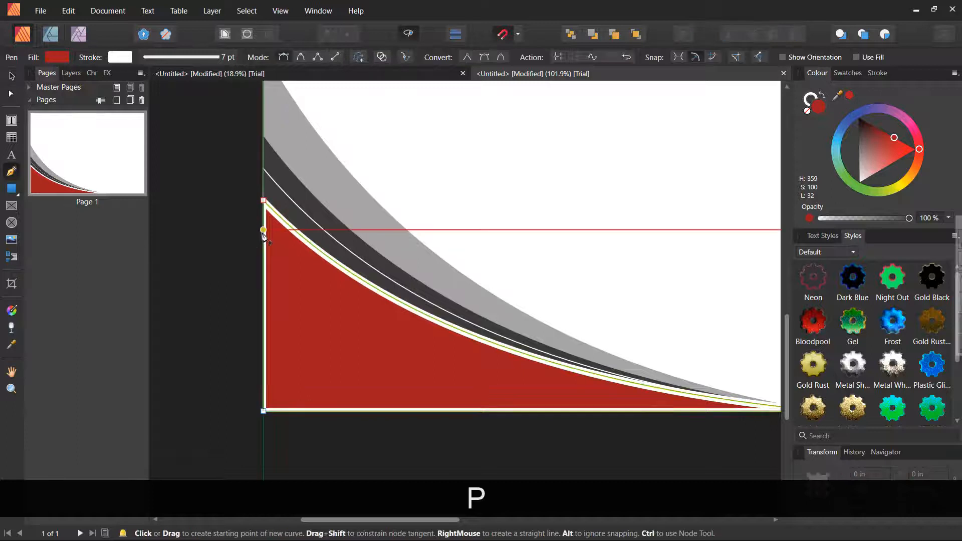
{"action": "scroll", "coordinate": [264, 233], "scroll_direction": "up", "scroll_amount": 1, "text": "ctrl"}
{"action": "scroll", "coordinate": [264, 233], "scroll_direction": "down", "scroll_amount": 1, "text": "ctrl"}
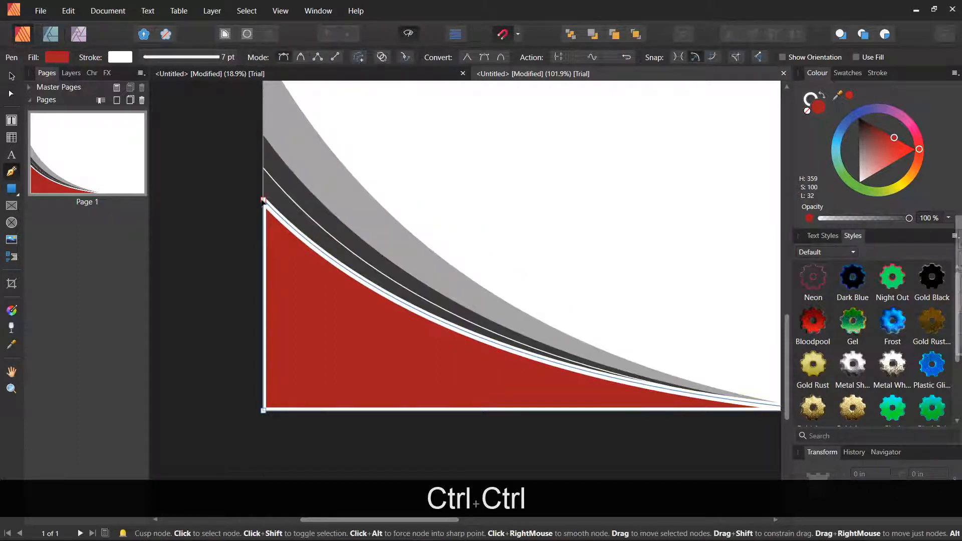
{"action": "left_click", "coordinate": [263, 201], "text": "ctrl"}
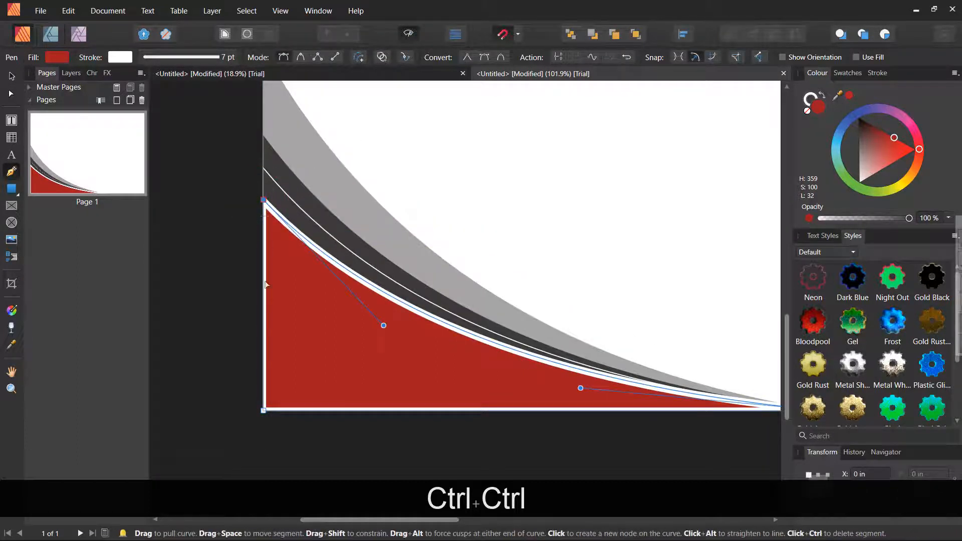
{"action": "left_click", "coordinate": [264, 410], "text": "shift"}
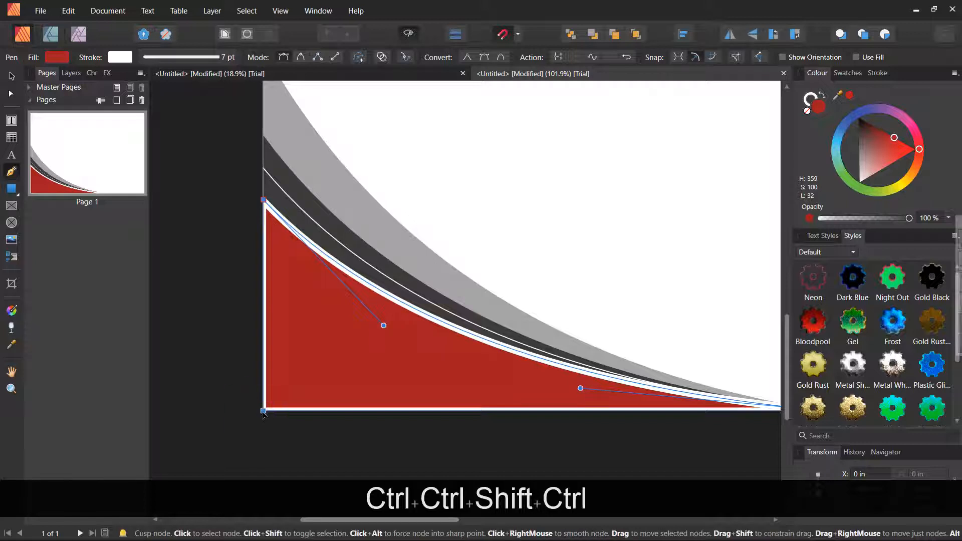
{"action": "left_click_drag", "start_coordinate": [262, 413], "coordinate": [254, 410]}
Step: Move the red shape's bottom-left corner node slightly below the page's bottom edge
{"action": "scroll", "coordinate": [254, 410], "scroll_direction": "down", "scroll_amount": 4, "text": "ctrl"}
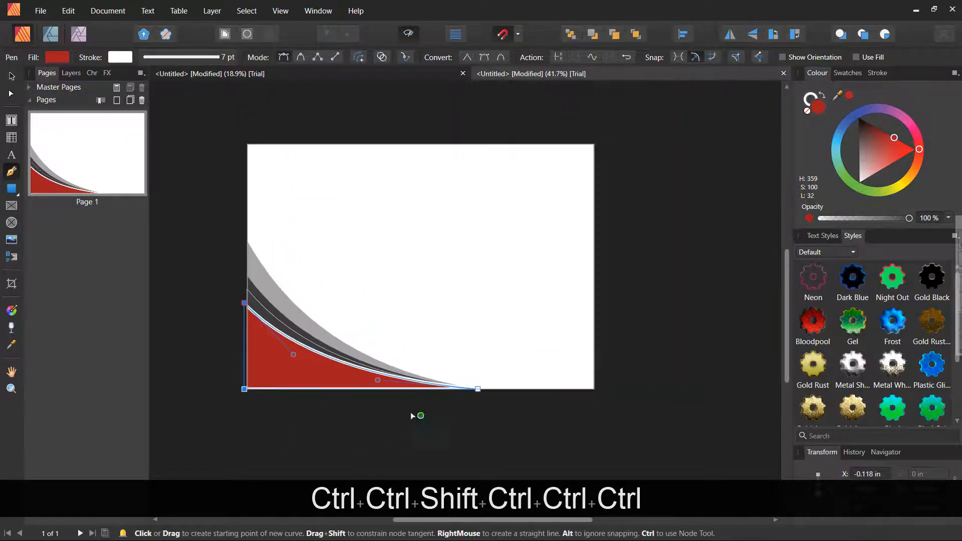
{"action": "key", "text": "ctrl"}
{"action": "key", "text": "ctrl"}
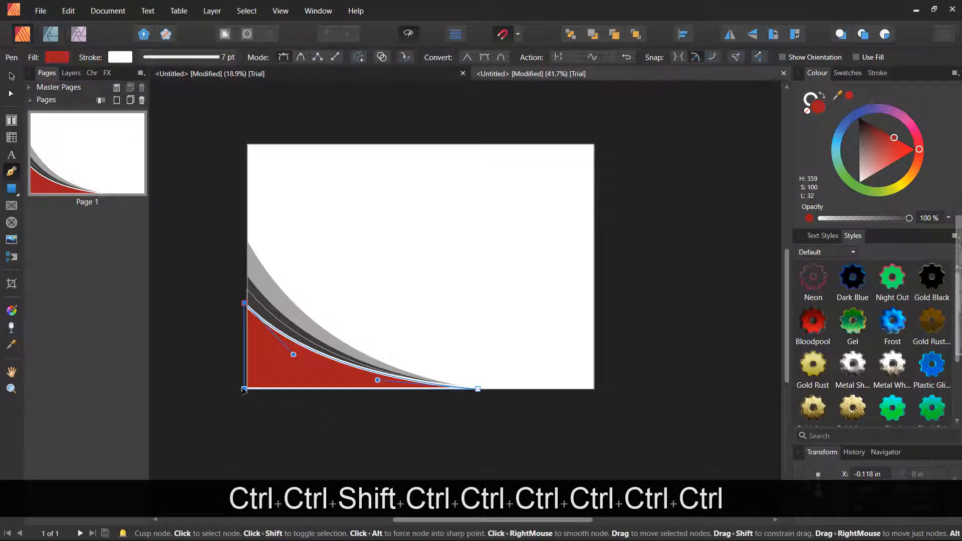
{"action": "scroll", "coordinate": [240, 393], "scroll_direction": "up", "scroll_amount": 4, "text": "ctrl"}
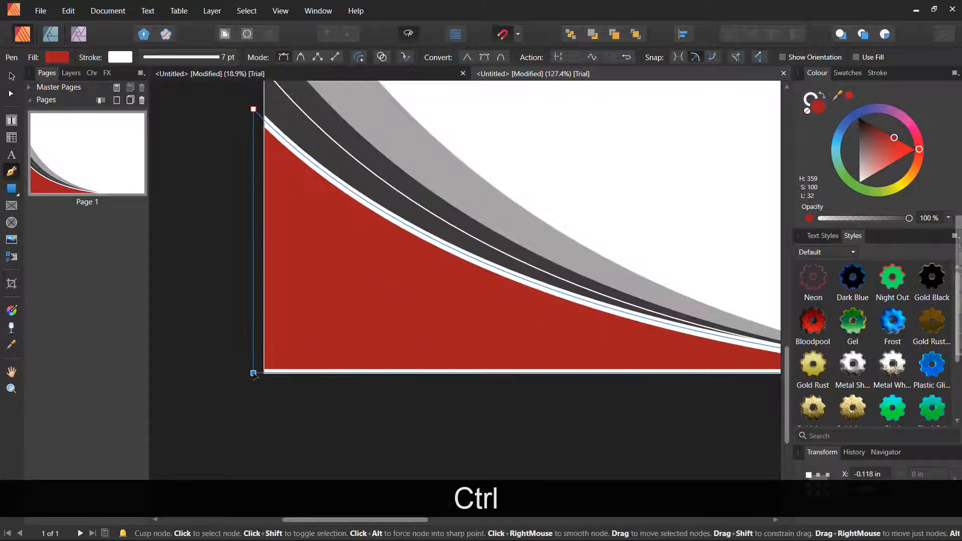
{"action": "left_click_drag", "start_coordinate": [254, 374], "coordinate": [254, 384]}
{"action": "scroll", "coordinate": [266, 391], "scroll_direction": "down", "scroll_amount": 4, "text": "ctrl"}
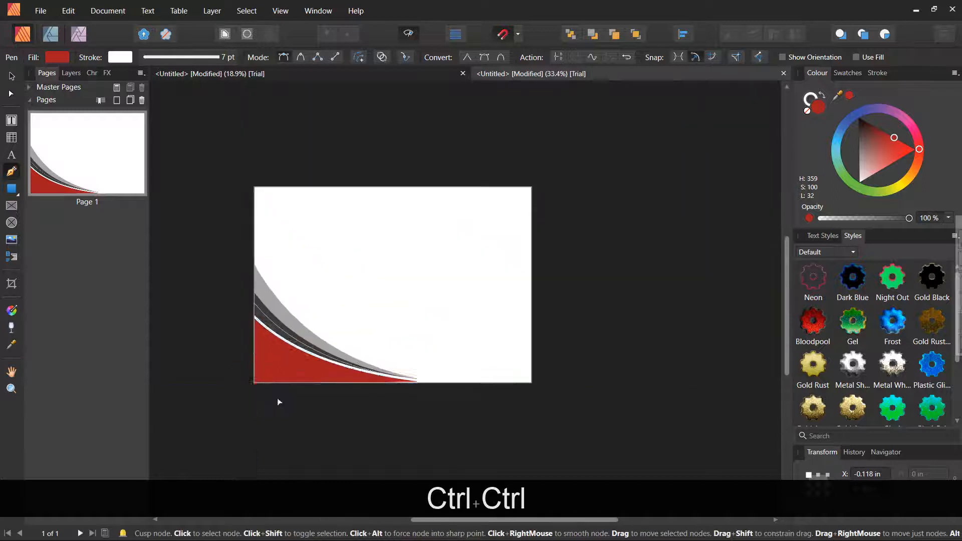
Step: Move the red shape's right tip node outward and below the page's bottom edge, to about X 7.906 in, and deselect the shape
{"action": "scroll", "coordinate": [434, 387], "scroll_direction": "up", "scroll_amount": 6, "text": "ctrl"}
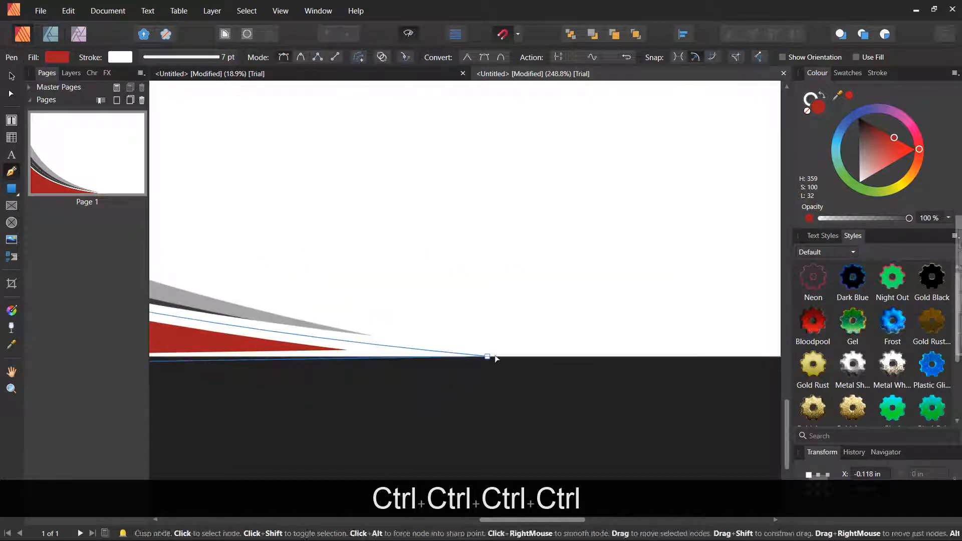
{"action": "left_click_drag", "start_coordinate": [485, 358], "coordinate": [513, 366]}
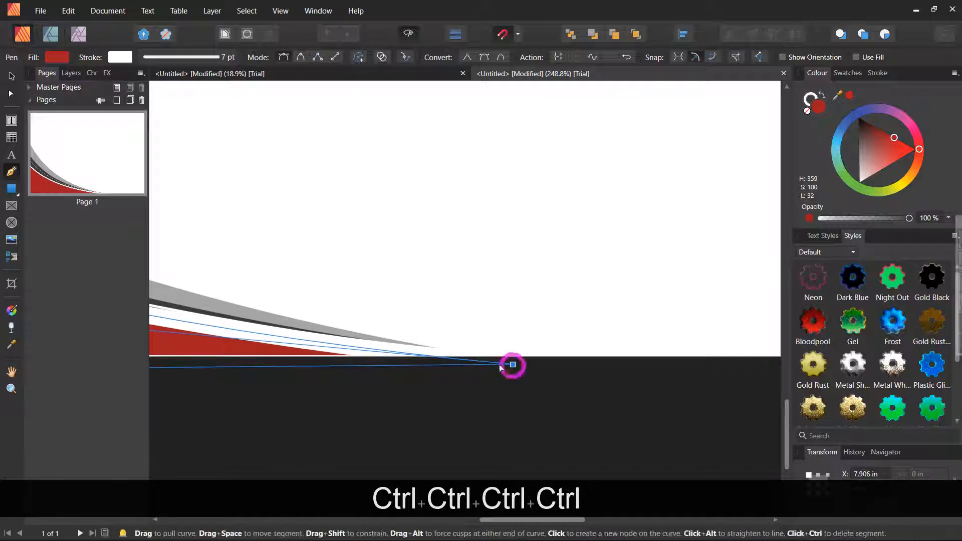
{"action": "scroll", "coordinate": [411, 369], "scroll_direction": "down", "scroll_amount": 8}
{"action": "scroll", "coordinate": [404, 373], "scroll_direction": "down", "scroll_amount": 2}
{"action": "scroll", "coordinate": [381, 373], "scroll_direction": "up", "scroll_amount": 2}
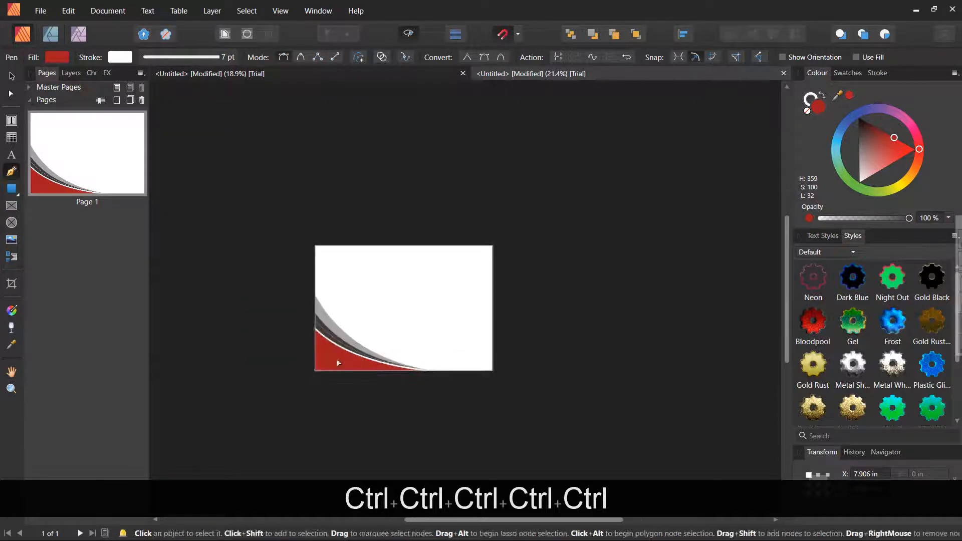
{"action": "left_click", "coordinate": [11, 77]}
{"action": "left_click", "coordinate": [227, 290]}
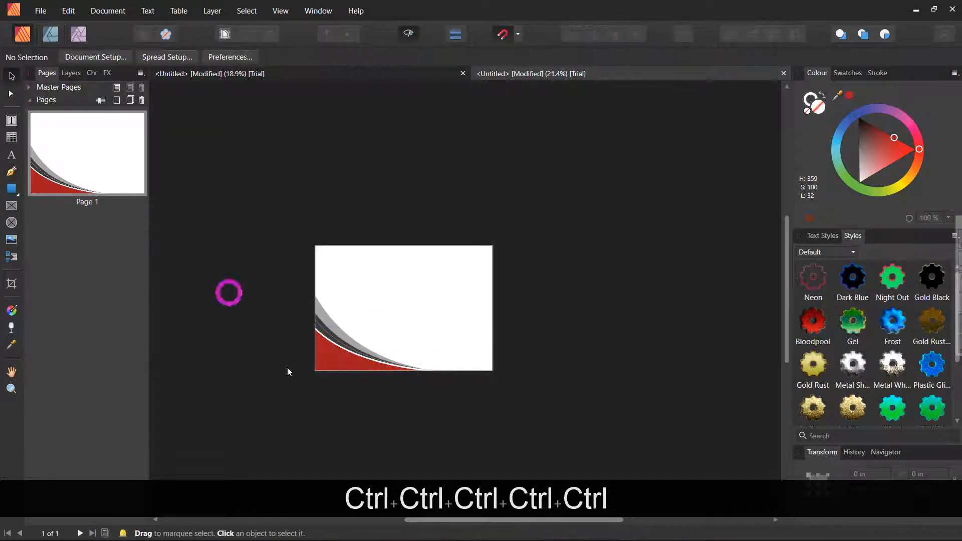
Step: Draw a rectangle about 3.894 in wide and 8.386 in high from the page's top-left corner, covering the page's left third
{"action": "scroll", "coordinate": [293, 369], "scroll_direction": "up", "scroll_amount": 1}
{"action": "scroll", "coordinate": [303, 371], "scroll_direction": "up", "scroll_amount": 1}
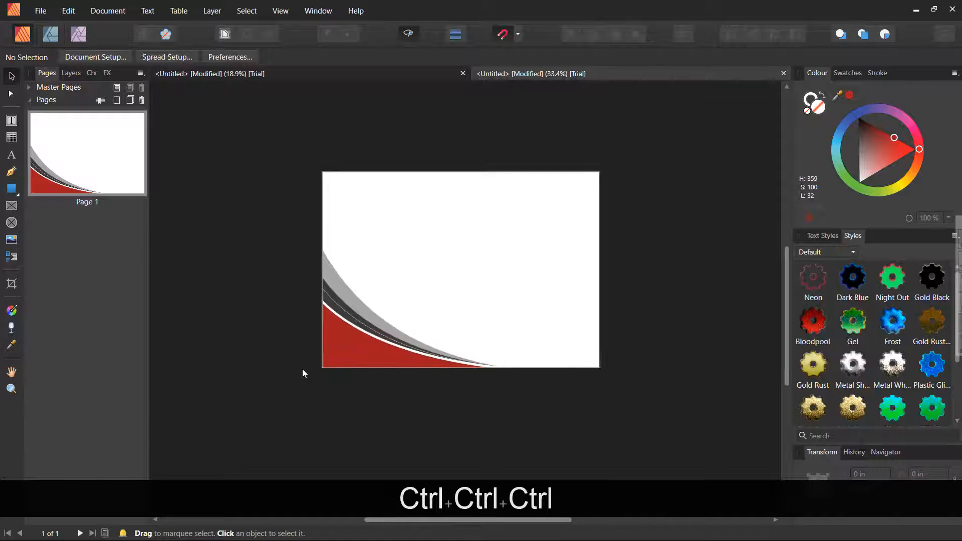
{"action": "left_click", "coordinate": [12, 189]}
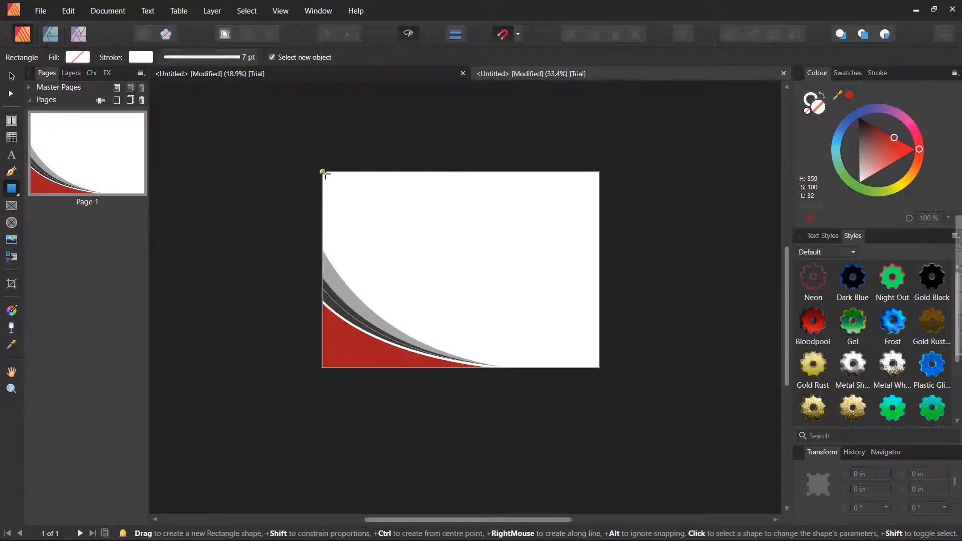
{"action": "left_click_drag", "start_coordinate": [322, 172], "coordinate": [415, 370]}
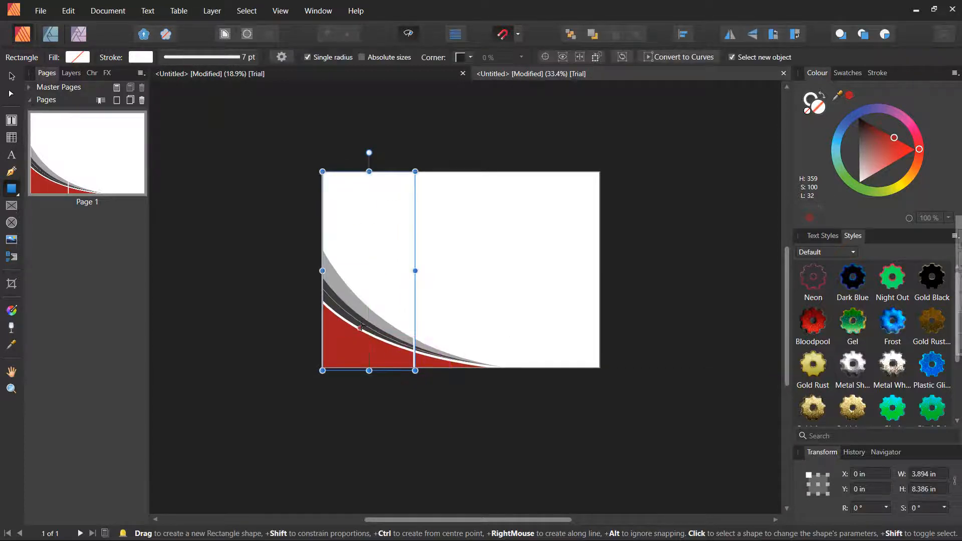
{"action": "key", "text": "v"}
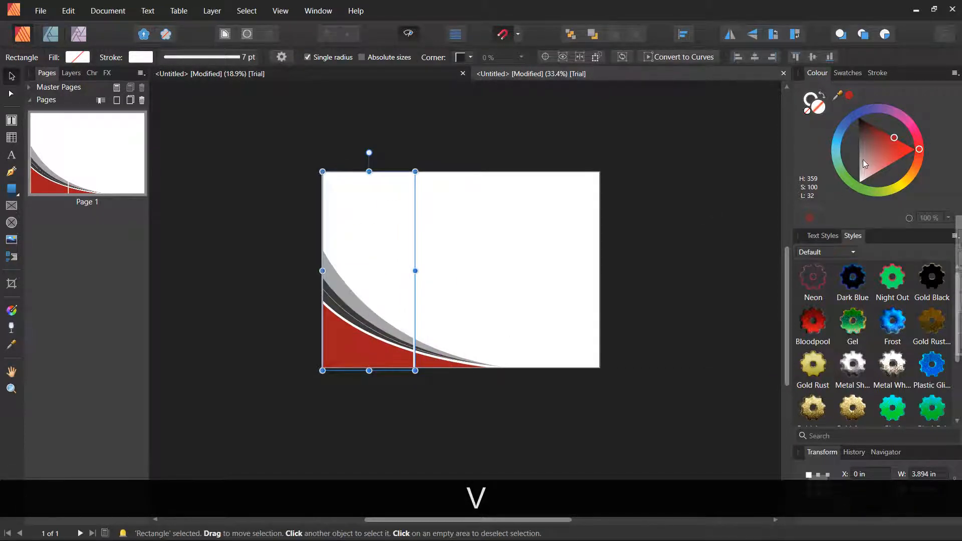
Step: Fill the rectangle with very light grey at 94 lightness and send it behind all the curved corner shapes
{"action": "left_click_drag", "start_coordinate": [863, 161], "coordinate": [855, 179]}
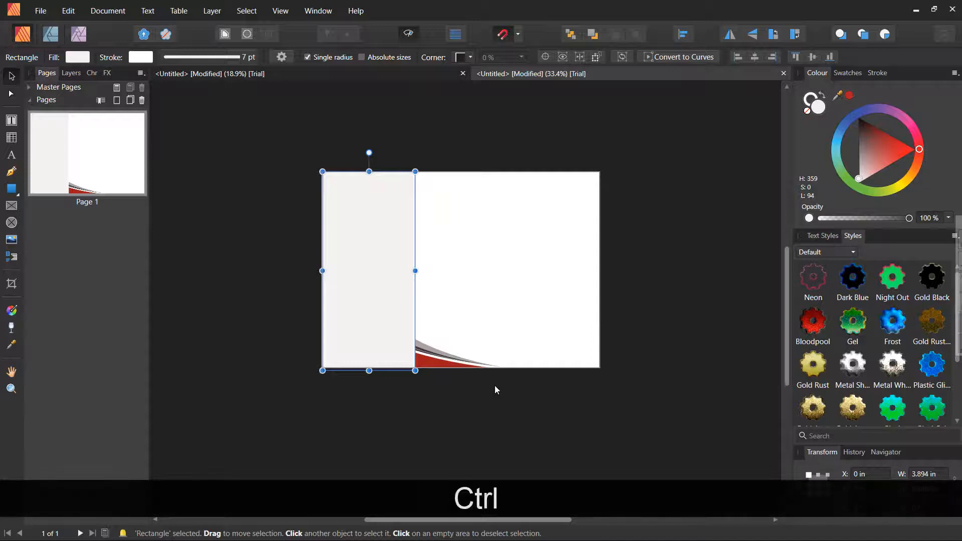
{"action": "key", "text": "ctrl+bracketleft"}
{"action": "key", "text": "ctrl+bracketleft"}
{"action": "key", "text": "ctrl+bracketleft"}
{"action": "key", "text": "ctrl+bracketleft"}
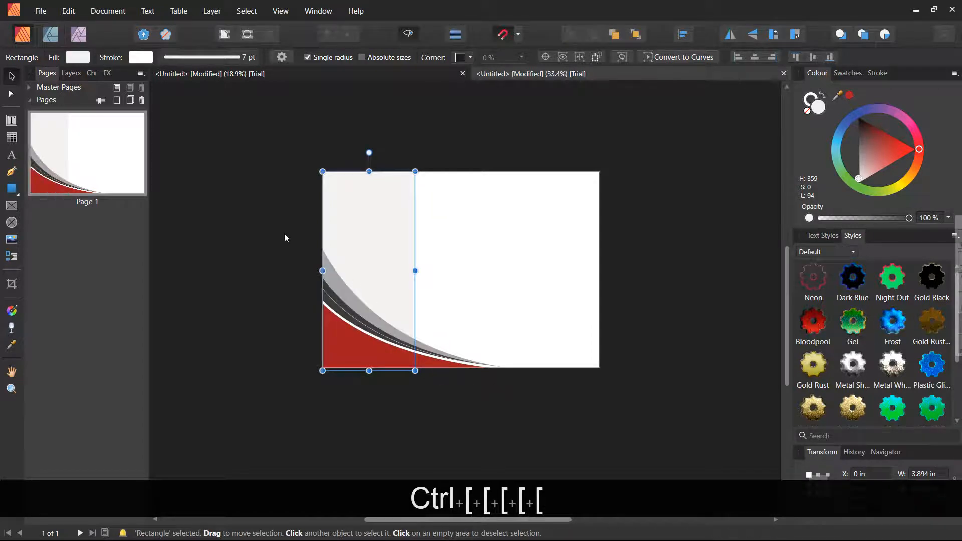
{"action": "left_click", "coordinate": [280, 227]}
Step: Remove the outline from the light grey rectangle and deselect it
{"action": "left_click", "coordinate": [372, 221]}
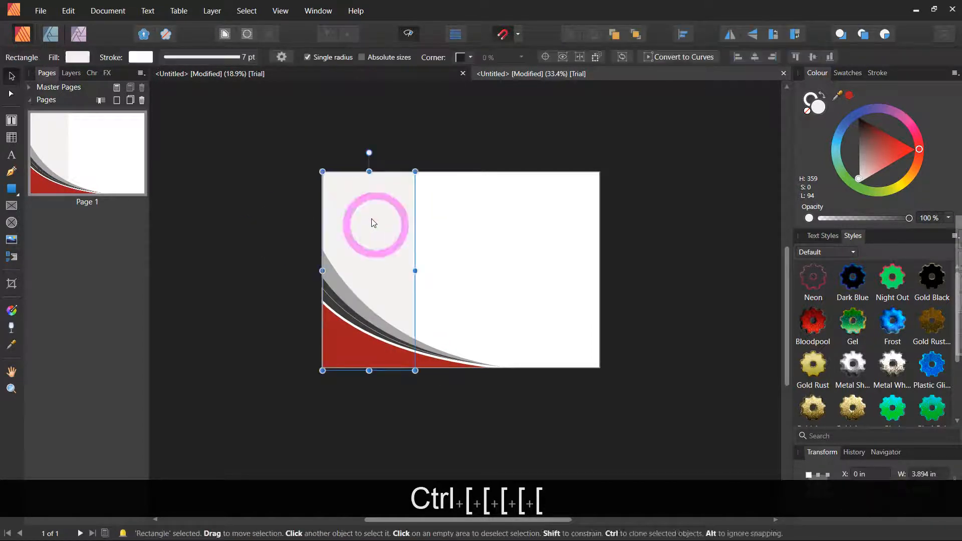
{"action": "left_click", "coordinate": [208, 61]}
{"action": "left_click", "coordinate": [171, 81]}
{"action": "left_click", "coordinate": [318, 120]}
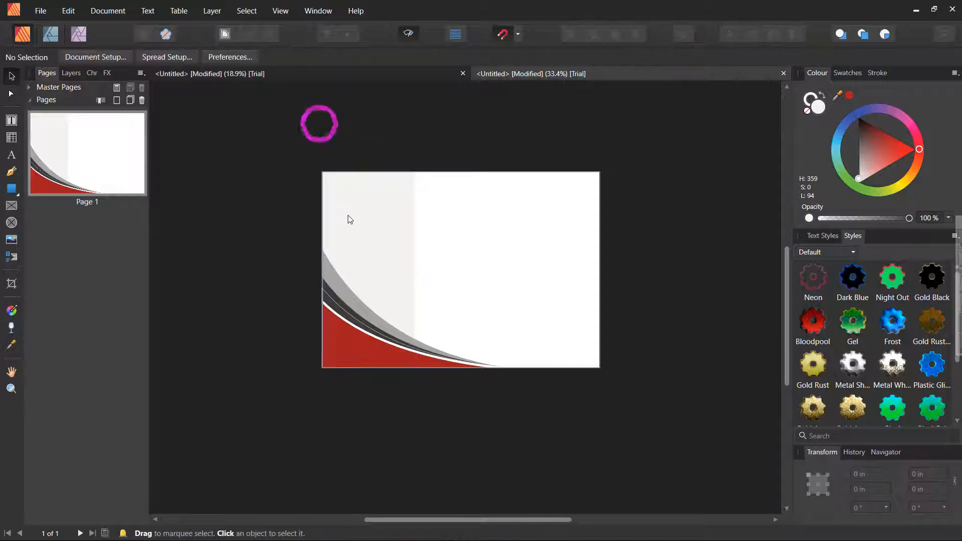
Step: Convert the light grey rectangle to curves, bend its right edge inward into a concave arc, and deselect it
{"action": "left_click", "coordinate": [351, 215]}
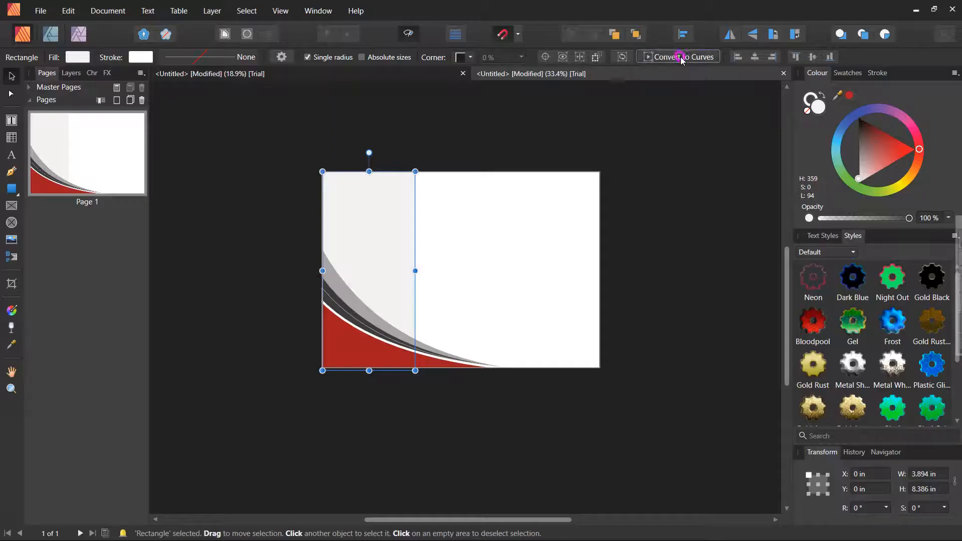
{"action": "left_click", "coordinate": [681, 57]}
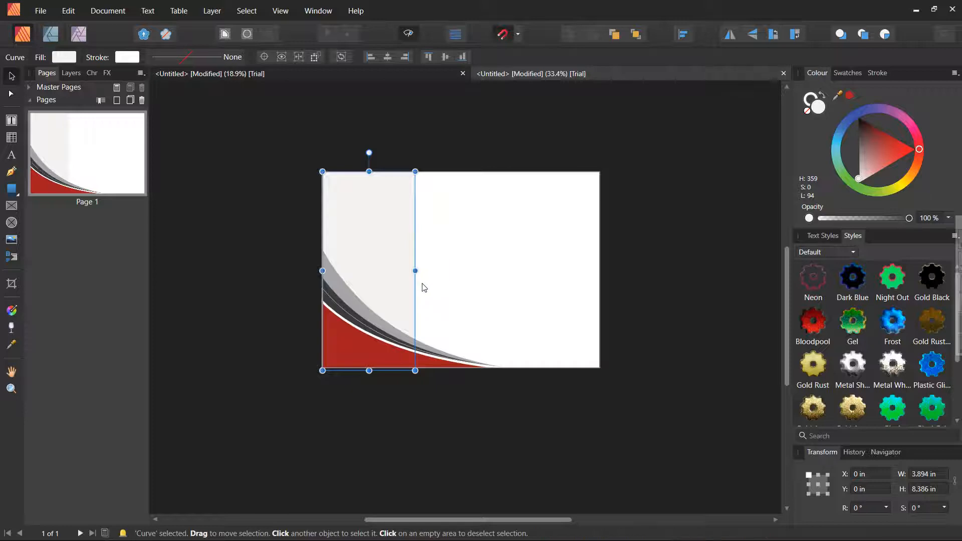
{"action": "key", "text": "p"}
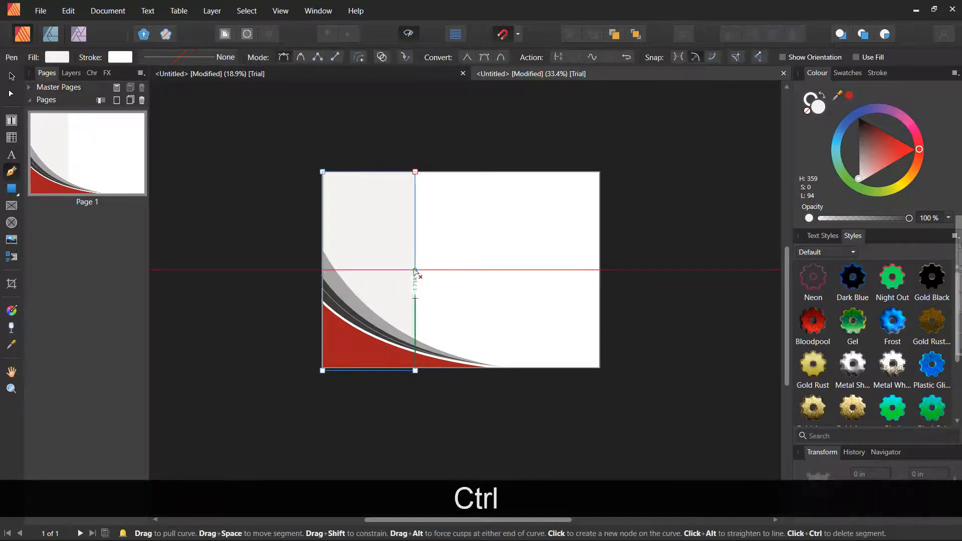
{"action": "left_click_drag", "start_coordinate": [416, 273], "coordinate": [356, 261]}
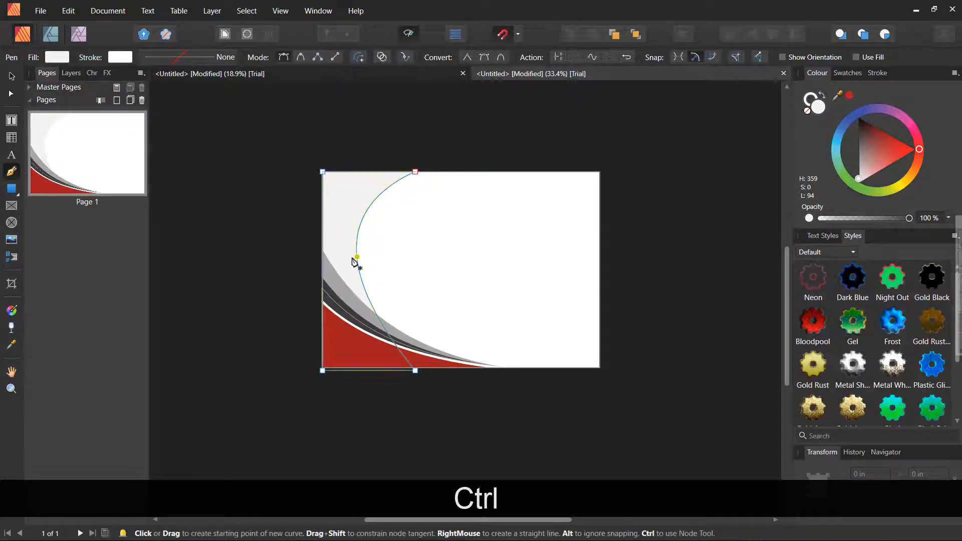
{"action": "key", "text": "v"}
{"action": "left_click", "coordinate": [236, 277]}
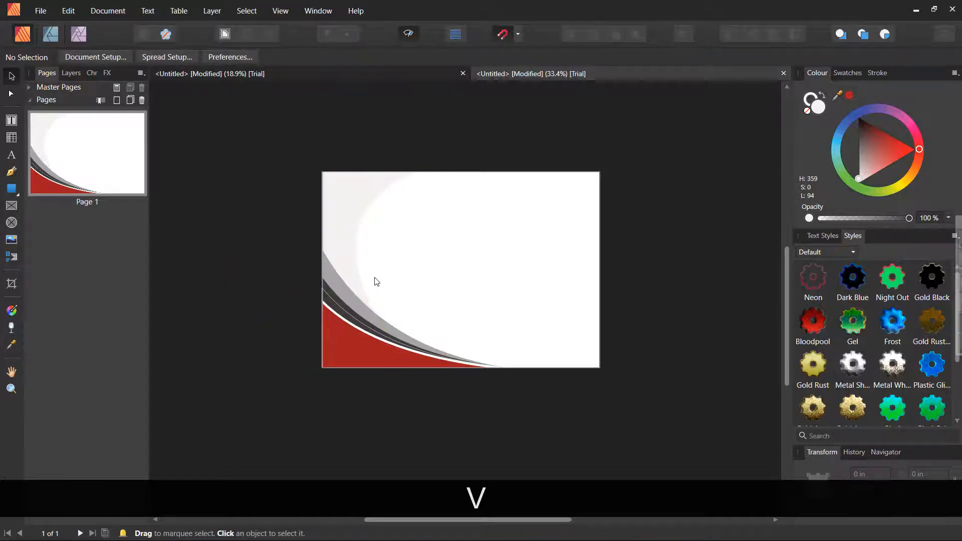
Step: Narrow the curved light grey panel to about 3.522 in wide, keeping its left edge on the page edge, and deselect it
{"action": "scroll", "coordinate": [378, 230], "scroll_direction": "up", "scroll_amount": 1}
{"action": "left_click", "coordinate": [359, 226], "text": "ctrl"}
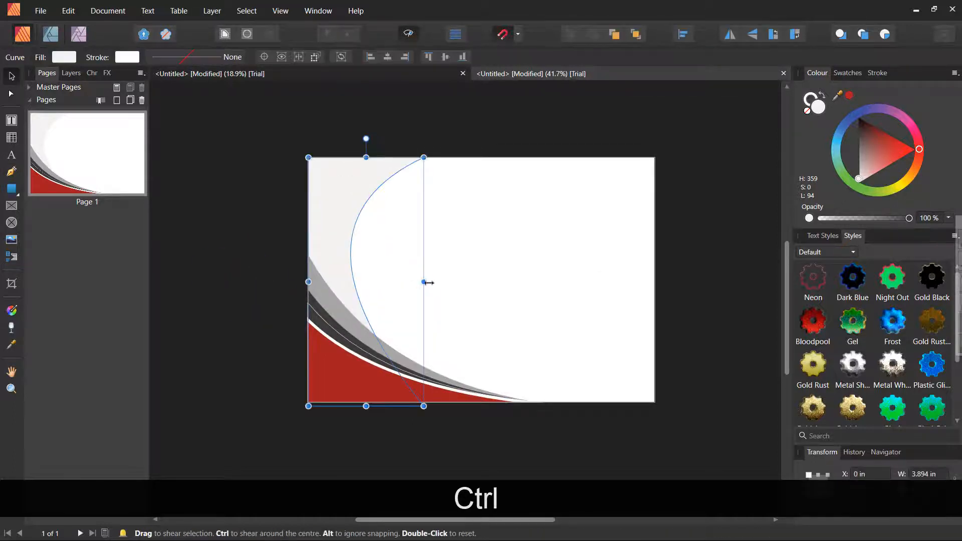
{"action": "mouse_move", "coordinate": [428, 283]}
{"action": "left_mouse_down"}
{"action": "mouse_move", "coordinate": [402, 279]}
{"action": "mouse_move", "coordinate": [415, 278]}
{"action": "left_mouse_up"}
{"action": "left_click", "coordinate": [233, 258]}
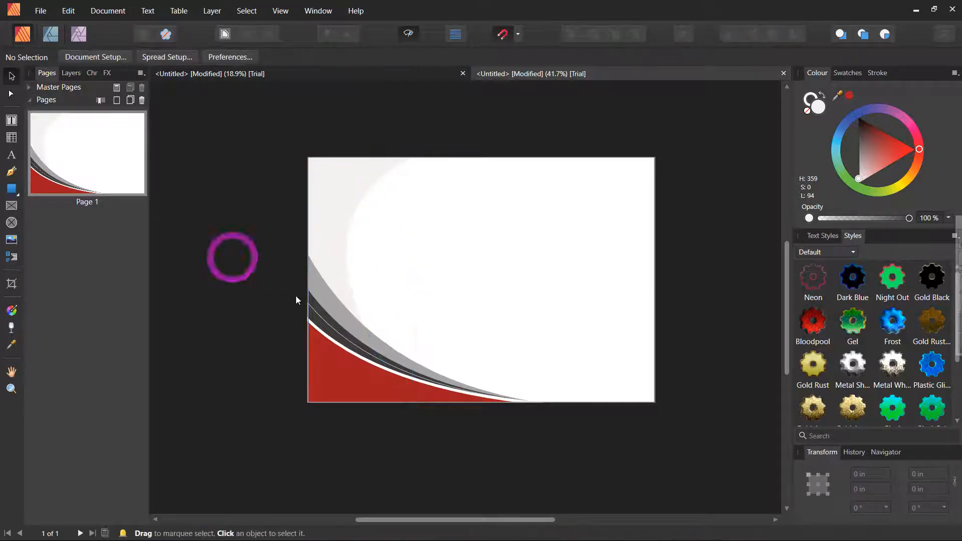
{"action": "left_click", "coordinate": [337, 225]}
{"action": "scroll", "coordinate": [337, 230], "scroll_direction": "down", "scroll_amount": 1}
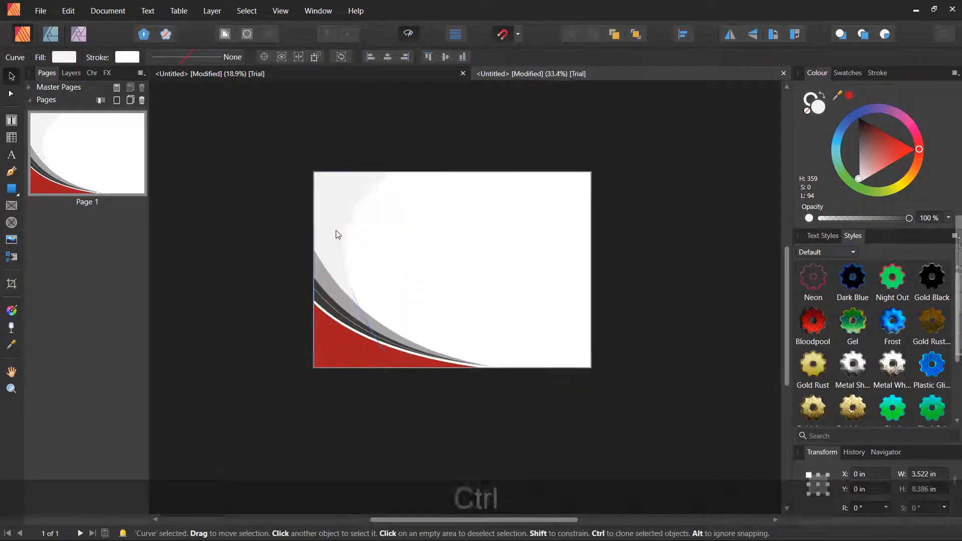
{"action": "left_click", "coordinate": [232, 269]}
{"action": "scroll", "coordinate": [270, 326], "scroll_direction": "down", "scroll_amount": 1}
{"action": "scroll", "coordinate": [310, 337], "scroll_direction": "up", "scroll_amount": 1}
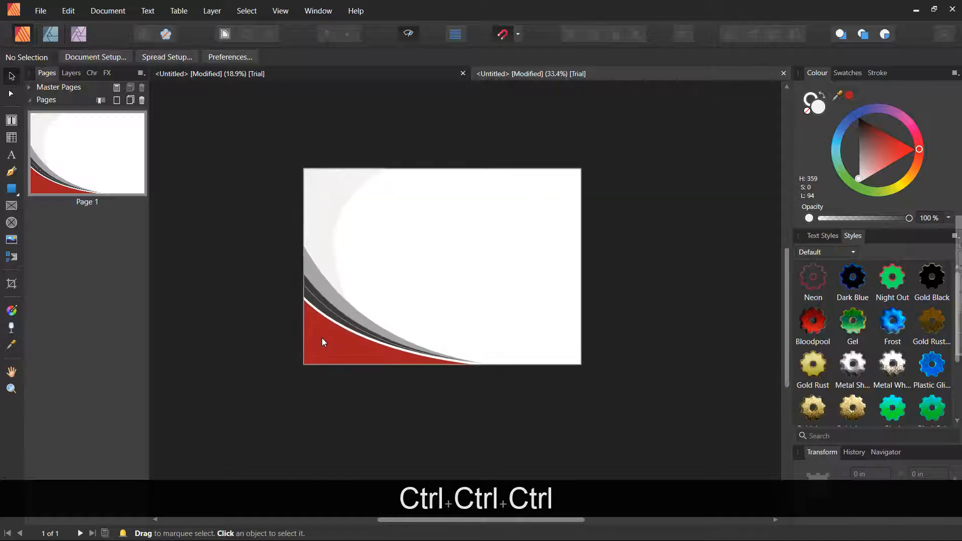
Step: Group the four curved red and grey corner shapes, leaving out the light grey panel, and deselect them
{"action": "left_click", "coordinate": [313, 332]}
{"action": "left_click", "coordinate": [230, 260]}
{"action": "left_click_drag", "start_coordinate": [239, 219], "coordinate": [520, 451]}
{"action": "key", "text": "ctrl+g"}
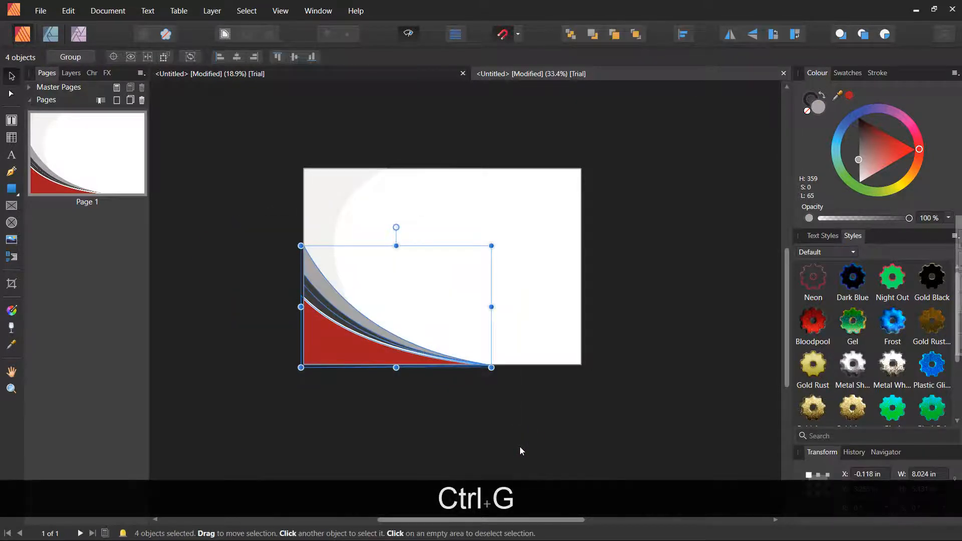
{"action": "left_click", "coordinate": [437, 417]}
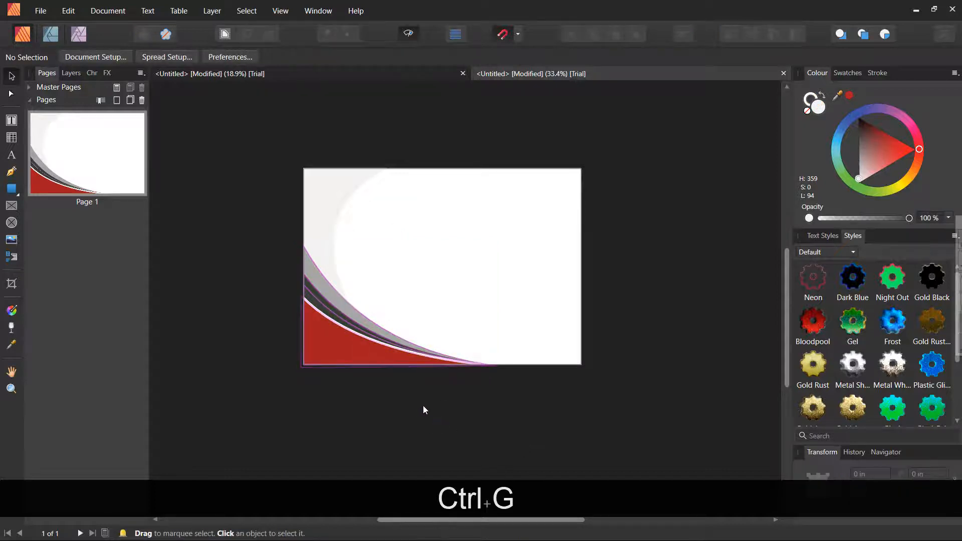
{"action": "left_click", "coordinate": [386, 401]}
Step: Hide the Effects studio and show it again so that the layer effects are accessible
{"action": "left_click", "coordinate": [392, 349]}
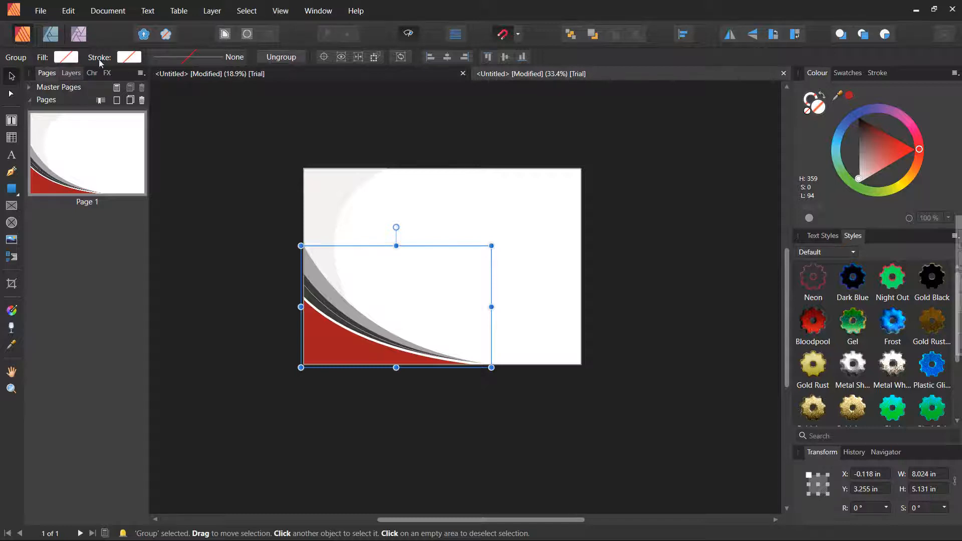
{"action": "left_click", "coordinate": [281, 10]}
{"action": "mouse_move", "coordinate": [172, 246]}
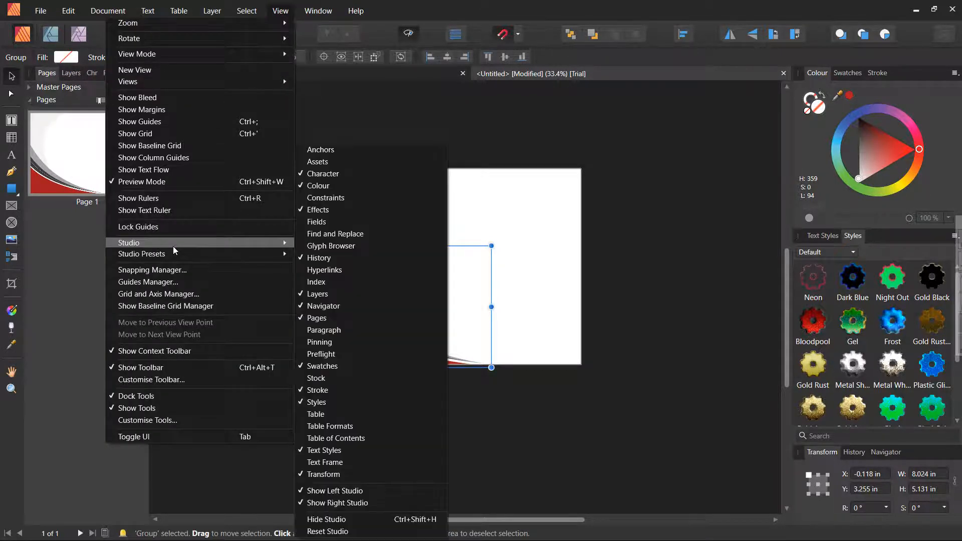
{"action": "left_click", "coordinate": [333, 212]}
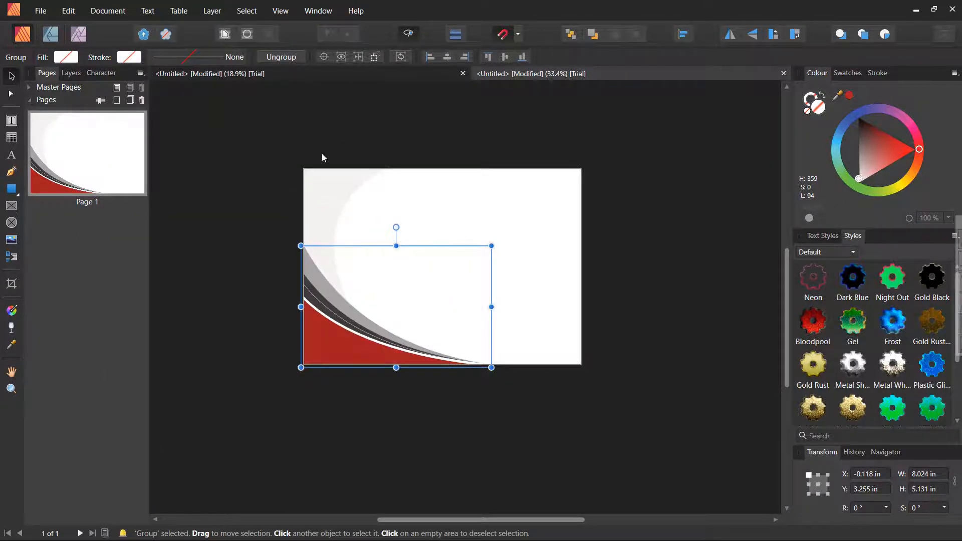
{"action": "left_click", "coordinate": [285, 13]}
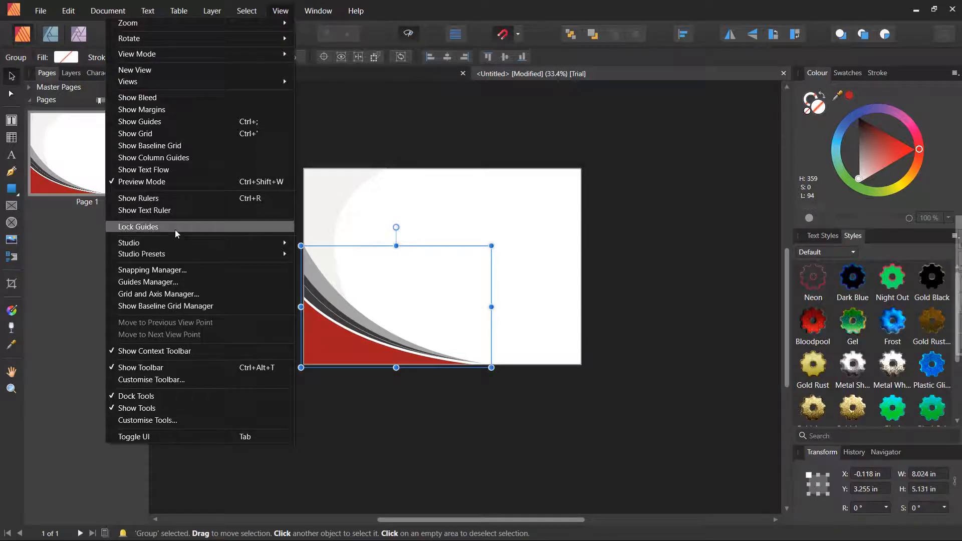
{"action": "mouse_move", "coordinate": [170, 244]}
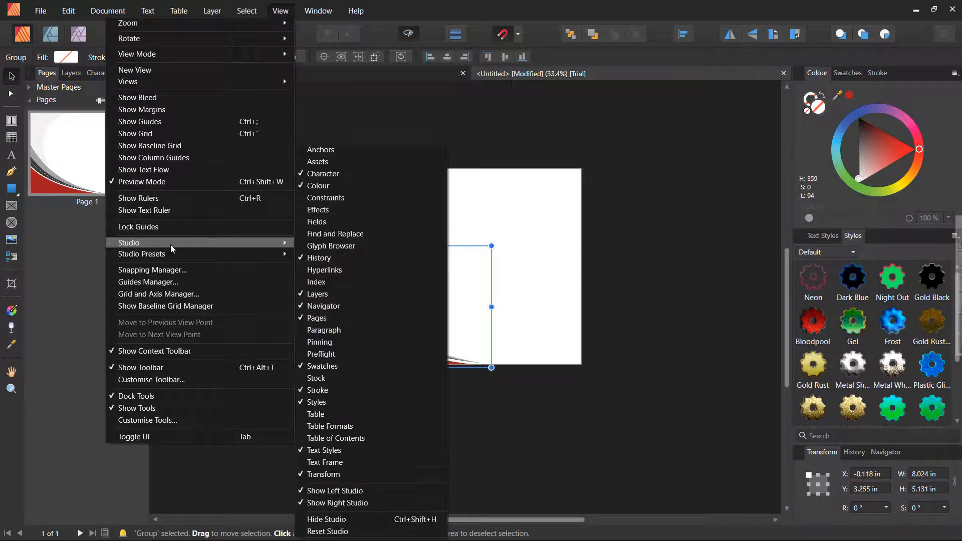
{"action": "left_click", "coordinate": [329, 209]}
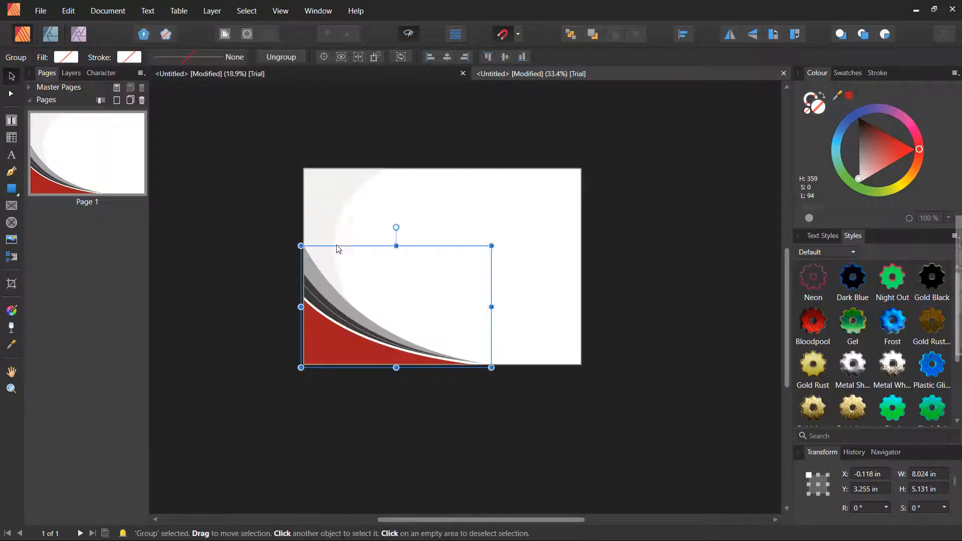
{"action": "left_click", "coordinate": [270, 272]}
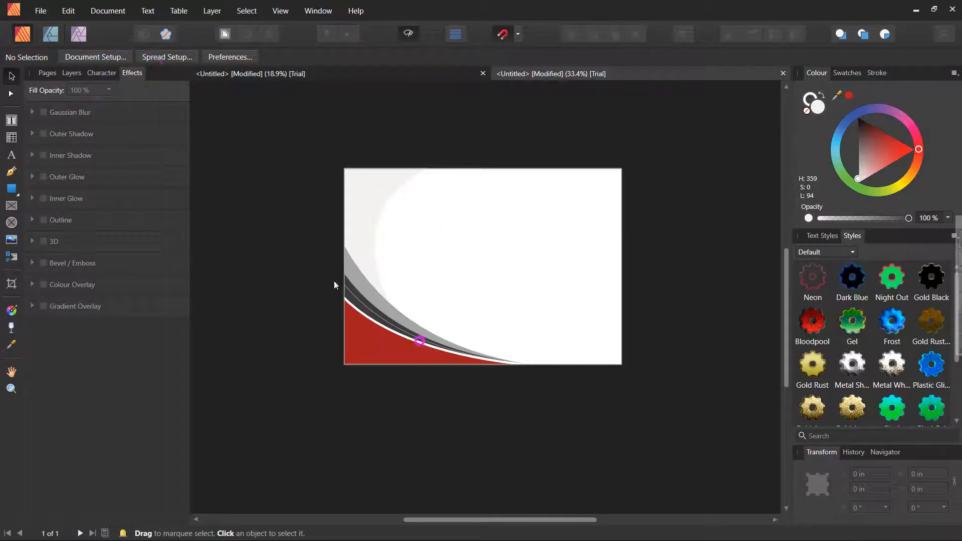
Step: Apply an outer shadow to the corner group with 44 % opacity, 69.3 px radius, 0.9 px offset and 90° angle
{"action": "left_click", "coordinate": [420, 341]}
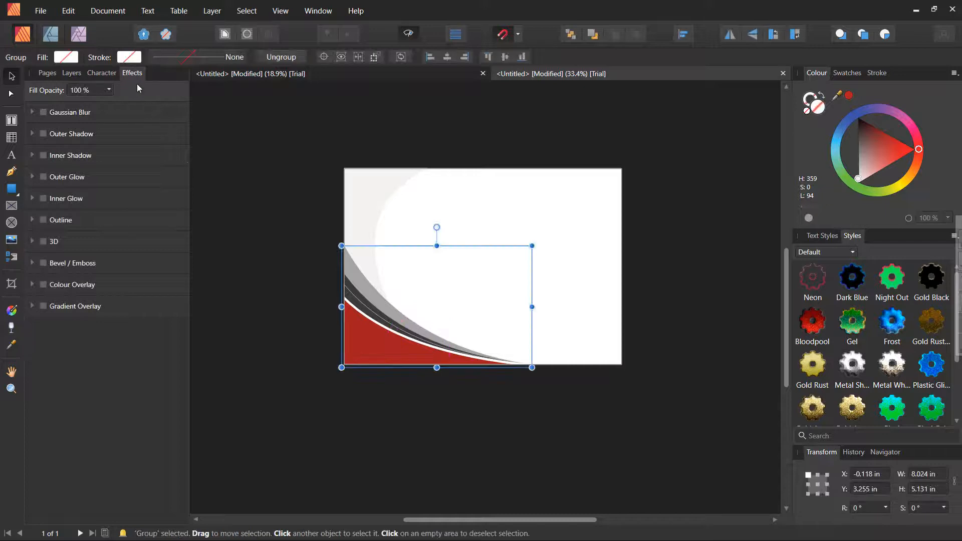
{"action": "left_click", "coordinate": [44, 134]}
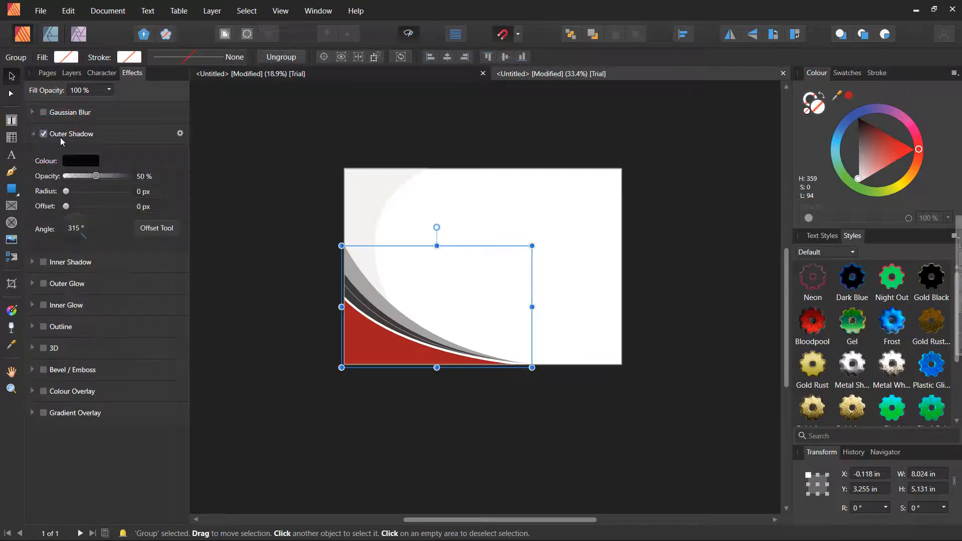
{"action": "left_click_drag", "start_coordinate": [67, 192], "coordinate": [120, 194]}
{"action": "left_click", "coordinate": [82, 220]}
{"action": "left_click", "coordinate": [76, 219]}
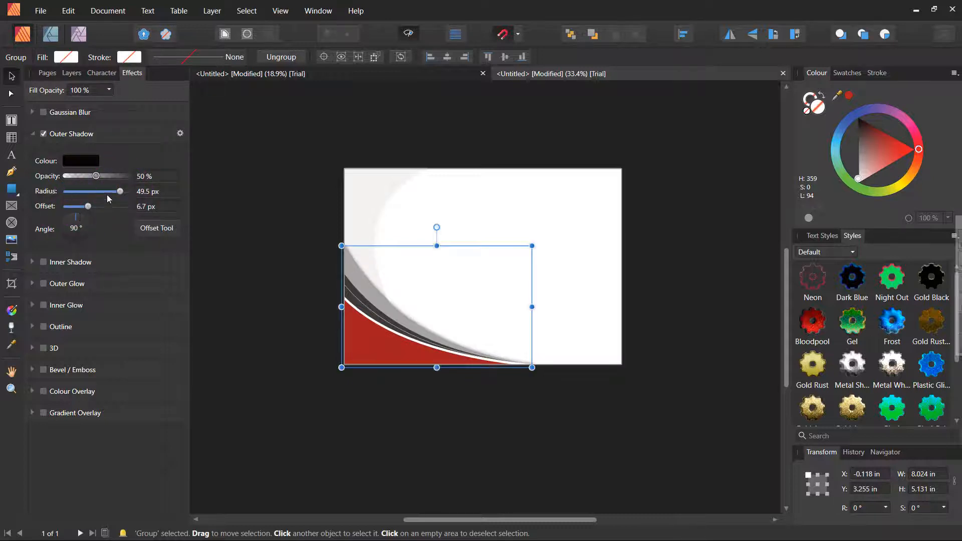
{"action": "mouse_move", "coordinate": [98, 178]}
{"action": "left_mouse_down"}
{"action": "mouse_move", "coordinate": [88, 178]}
{"action": "mouse_move", "coordinate": [134, 191]}
{"action": "mouse_move", "coordinate": [78, 208]}
{"action": "mouse_move", "coordinate": [85, 174]}
{"action": "mouse_move", "coordinate": [94, 179]}
{"action": "left_mouse_up"}
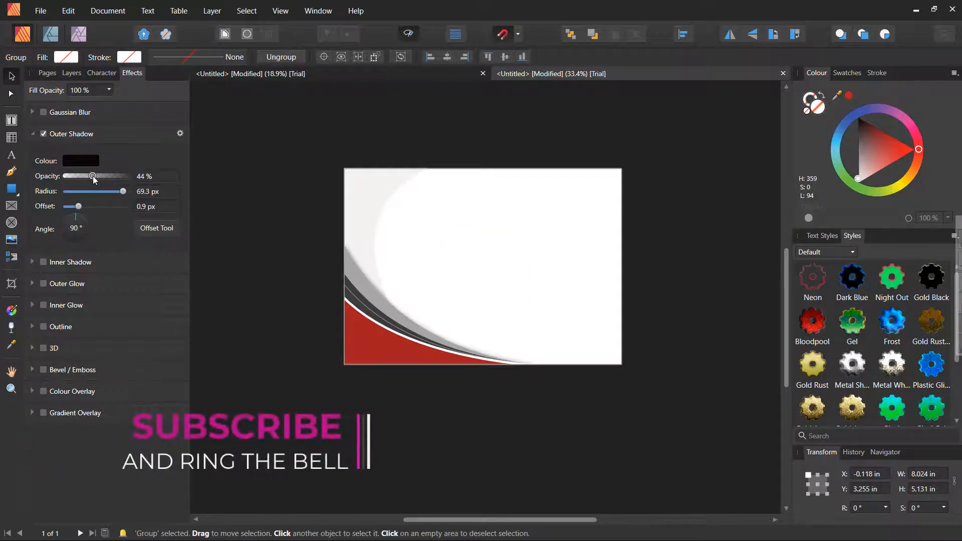
{"action": "left_click", "coordinate": [270, 305]}
Step: Apply a linear gradient to the red shape inside the group, from red near the page corner to dark red at the curved edge
{"action": "left_click", "coordinate": [358, 331]}
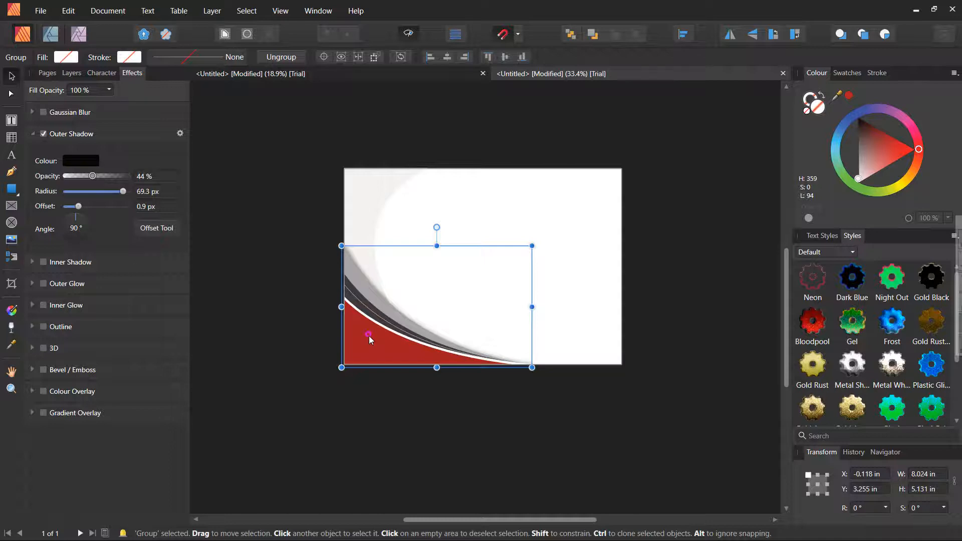
{"action": "left_click", "coordinate": [369, 339], "text": "ctrl"}
{"action": "scroll", "coordinate": [370, 351], "scroll_direction": "up", "scroll_amount": 1}
{"action": "scroll", "coordinate": [371, 356], "scroll_direction": "up", "scroll_amount": 1}
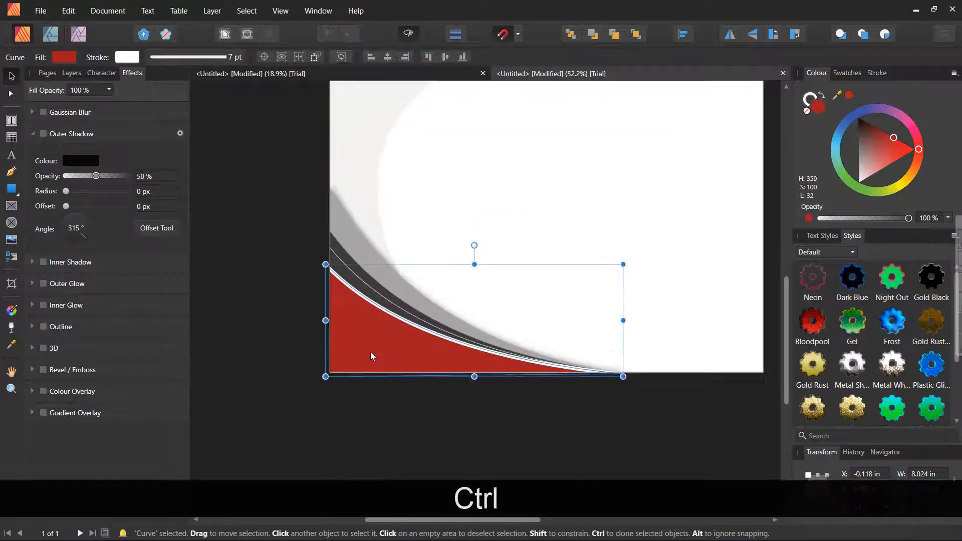
{"action": "key", "text": "g"}
{"action": "left_click_drag", "start_coordinate": [363, 359], "coordinate": [396, 311]}
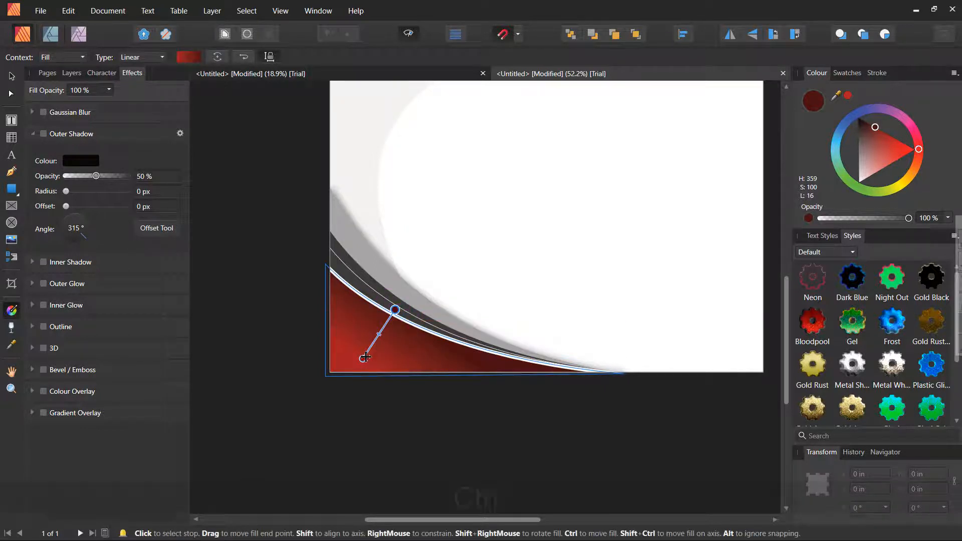
Step: Shorten and reposition the red shape's gradient so the dark red stays close to the curved white edge, and deselect the shape
{"action": "key", "text": "ctrl"}
{"action": "left_click_drag", "start_coordinate": [375, 351], "coordinate": [387, 337]}
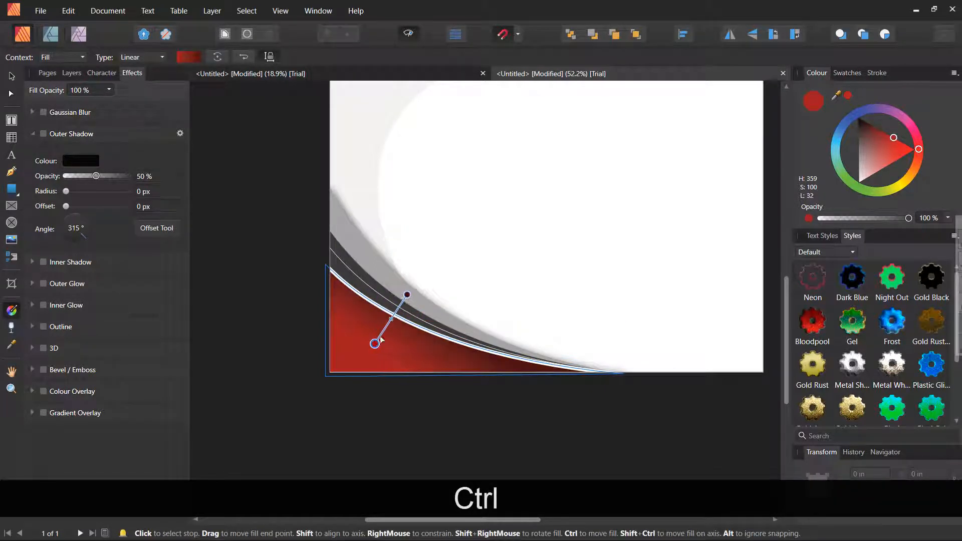
{"action": "key", "text": "ctrl"}
{"action": "left_click_drag", "start_coordinate": [407, 295], "coordinate": [396, 309]}
{"action": "key", "text": "ctrl"}
{"action": "left_click_drag", "start_coordinate": [371, 356], "coordinate": [390, 330]}
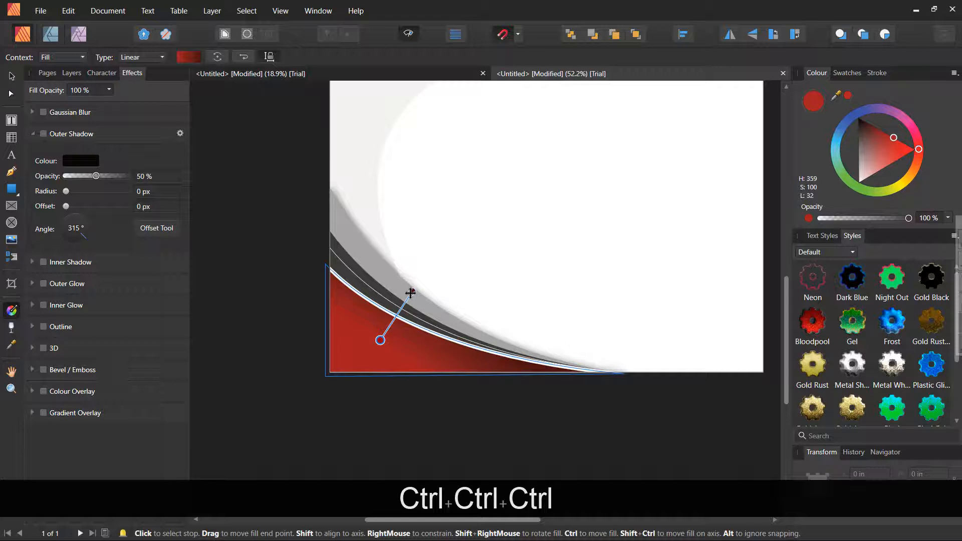
{"action": "left_click_drag", "start_coordinate": [410, 293], "coordinate": [396, 310]}
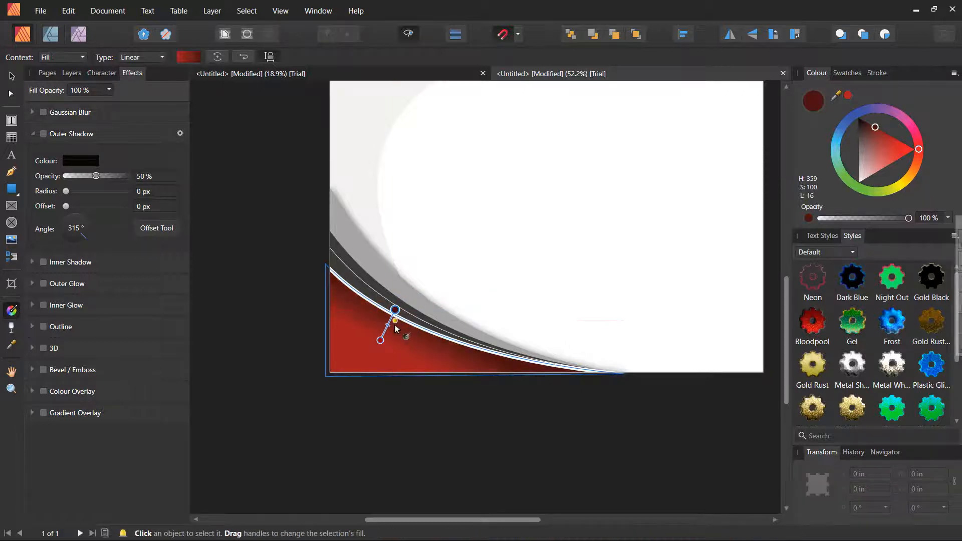
{"action": "key", "text": "v"}
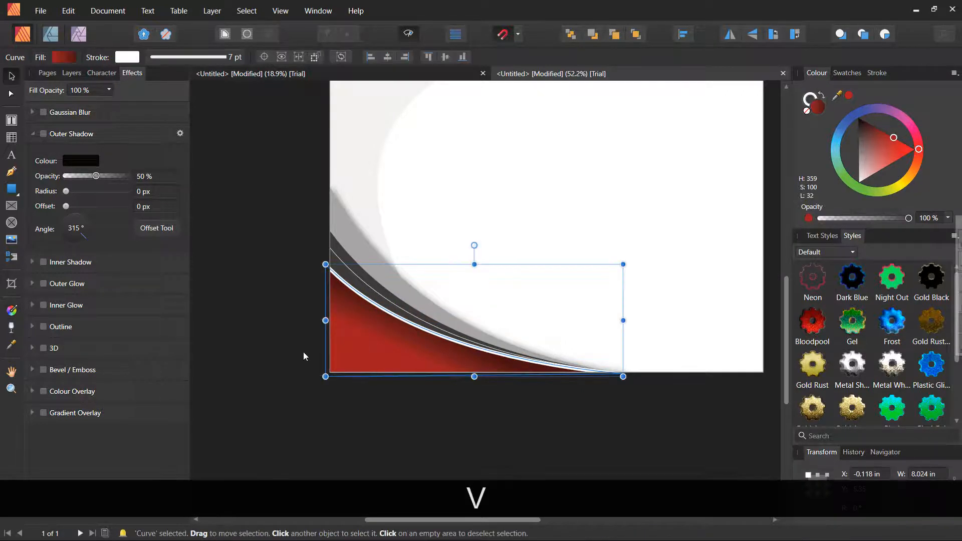
{"action": "left_click", "coordinate": [304, 357]}
{"action": "scroll", "coordinate": [306, 355], "scroll_direction": "down", "scroll_amount": 4}
{"action": "scroll", "coordinate": [333, 358], "scroll_direction": "up", "scroll_amount": 1}
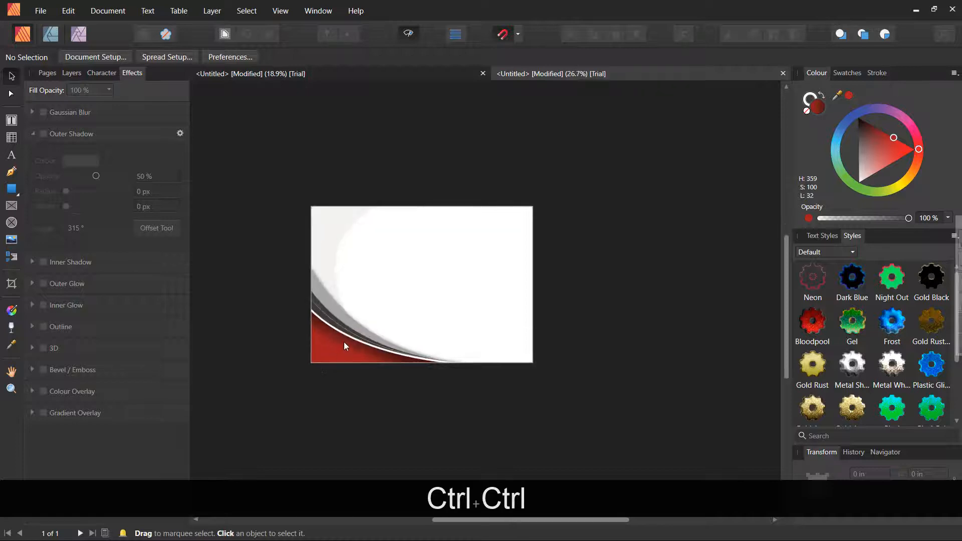
Step: Duplicate the shadowed corner group toward the page's middle and flip the copy both vertically and horizontally
{"action": "left_click", "coordinate": [344, 343]}
{"action": "left_click_drag", "start_coordinate": [337, 344], "coordinate": [397, 291]}
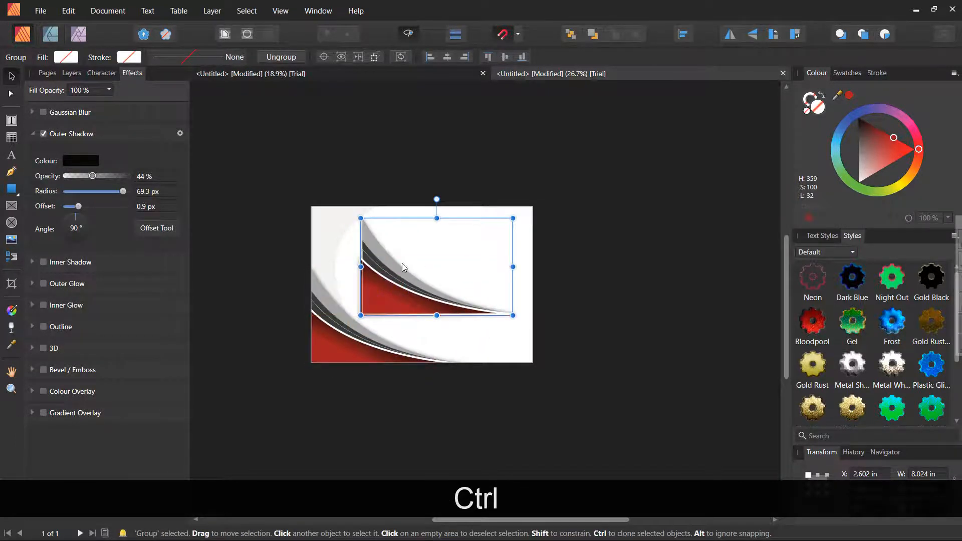
{"action": "left_click", "coordinate": [753, 38]}
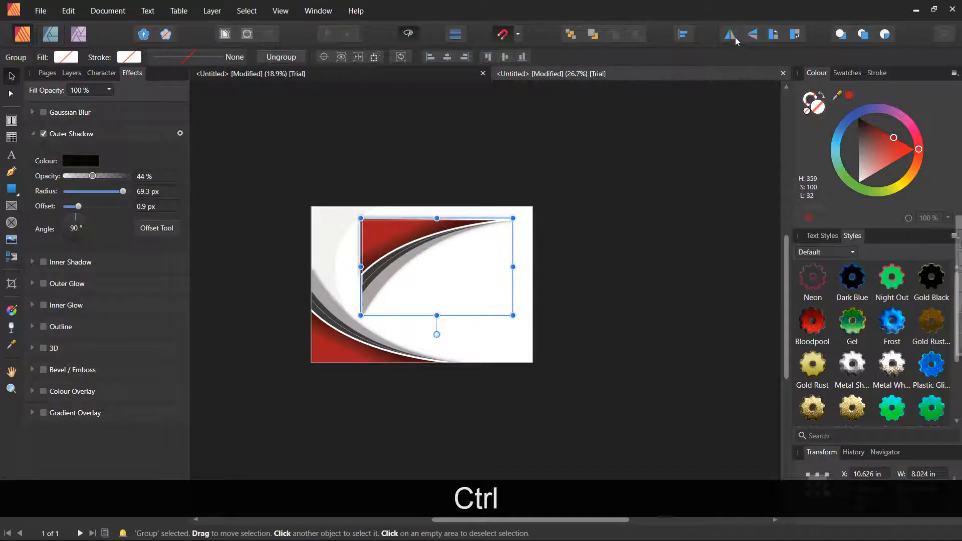
{"action": "left_click", "coordinate": [735, 38]}
Step: Move the flipped group copy into the page's top-right corner, to about X 11.905 in, slightly overlapping the page edges
{"action": "left_click_drag", "start_coordinate": [491, 239], "coordinate": [520, 226]}
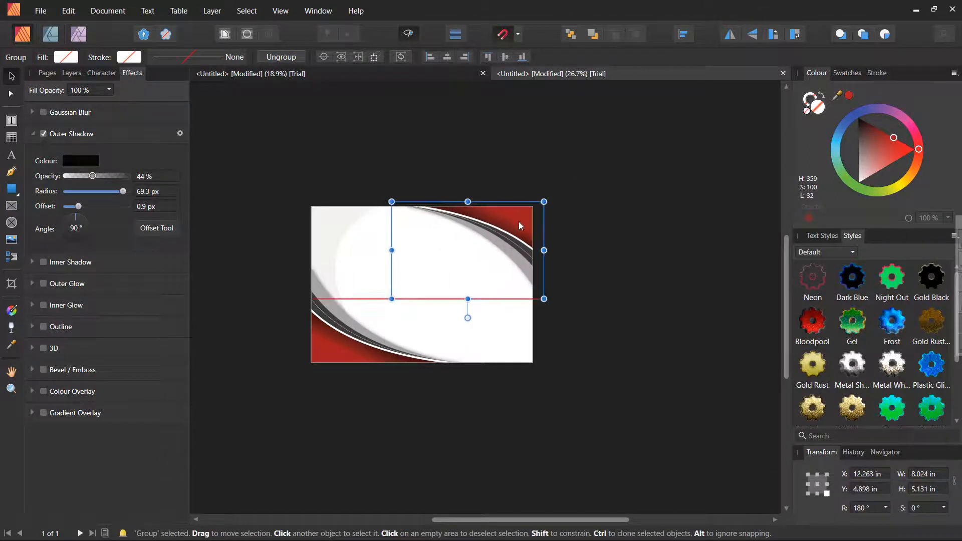
{"action": "scroll", "coordinate": [519, 223], "scroll_direction": "up", "scroll_amount": 4}
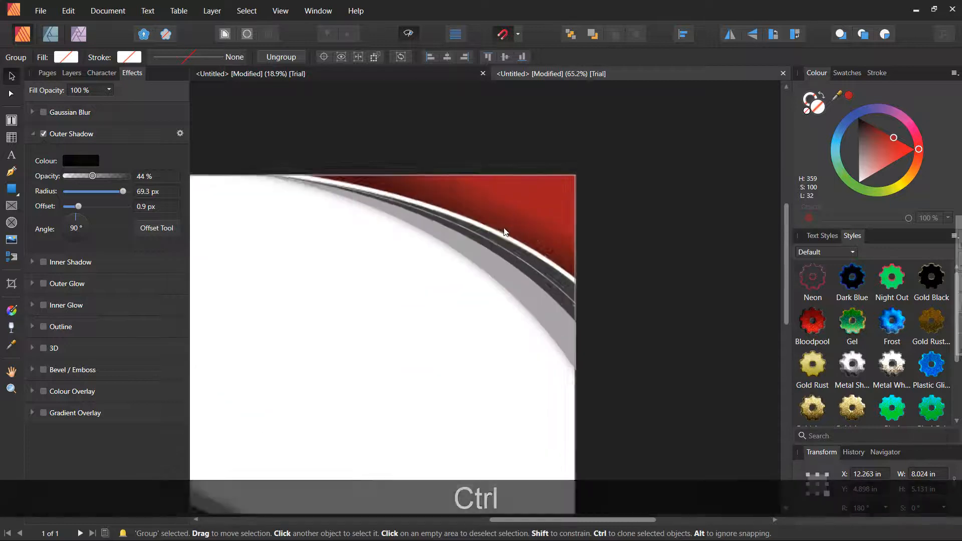
{"action": "left_click_drag", "start_coordinate": [531, 229], "coordinate": [527, 227]}
{"action": "scroll", "coordinate": [522, 239], "scroll_direction": "down", "scroll_amount": 4}
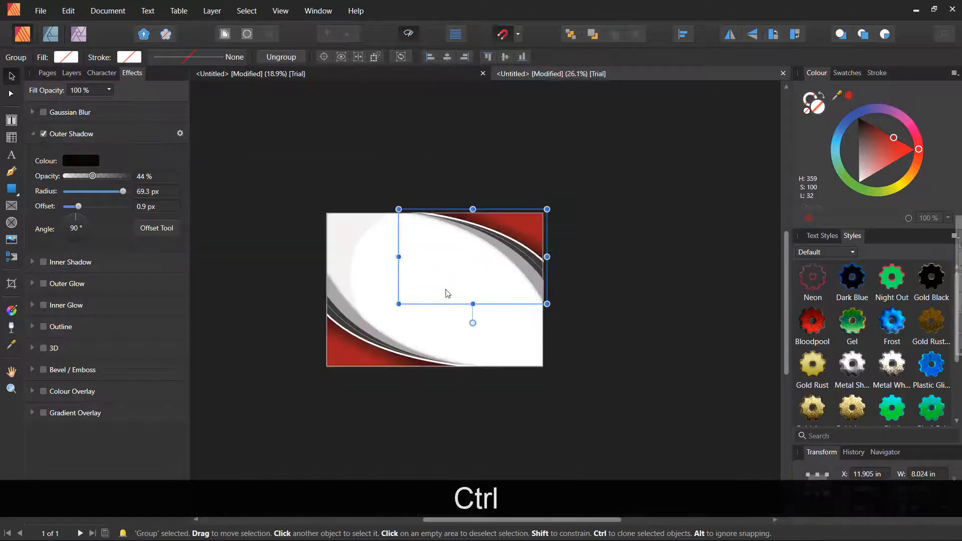
Step: Scale down the flipped decoration group toward the page's top-right corner and deselect it
{"action": "left_click_drag", "start_coordinate": [406, 299], "coordinate": [447, 287]}
{"action": "left_click", "coordinate": [642, 338]}
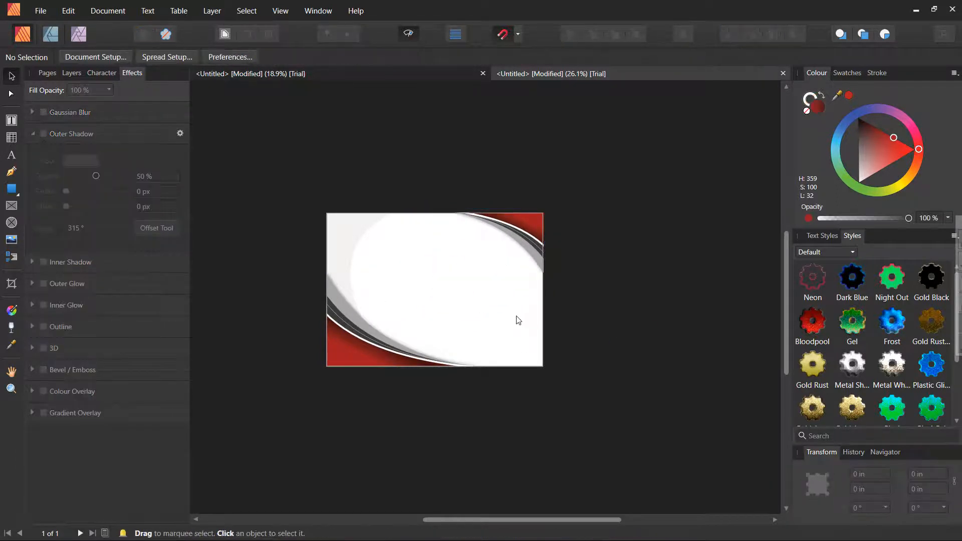
{"action": "scroll", "coordinate": [457, 317], "scroll_direction": "down", "scroll_amount": 2}
{"action": "scroll", "coordinate": [458, 318], "scroll_direction": "up", "scroll_amount": 2}
{"action": "scroll", "coordinate": [460, 321], "scroll_direction": "up", "scroll_amount": 1}
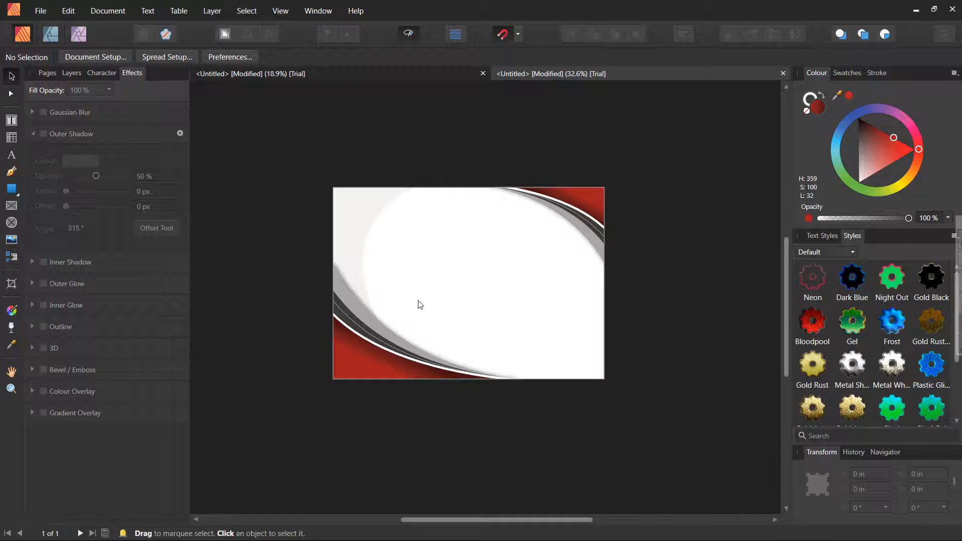
{"action": "key", "text": "ctrl"}
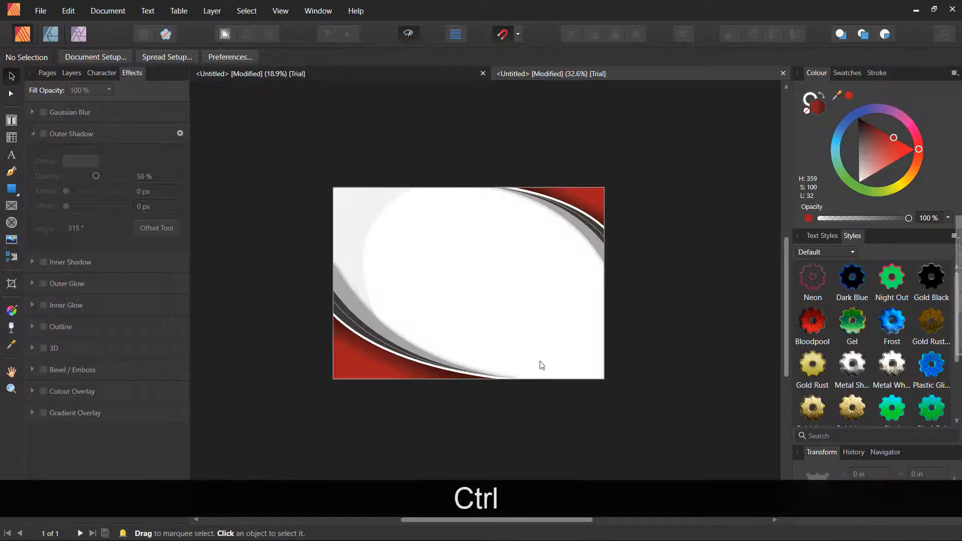
{"action": "scroll", "coordinate": [542, 365], "scroll_direction": "up", "scroll_amount": 5}
{"action": "key", "text": "p"}
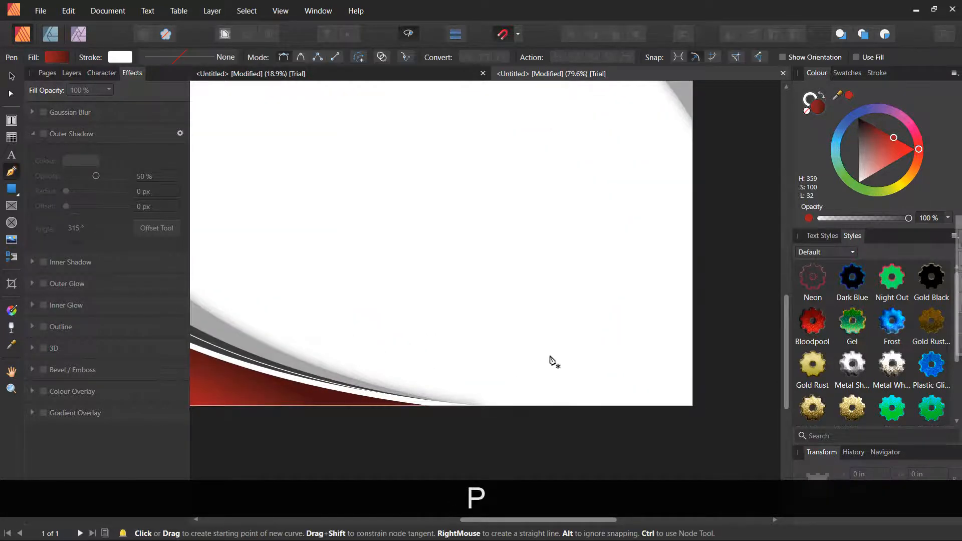
{"action": "left_click", "coordinate": [616, 253]}
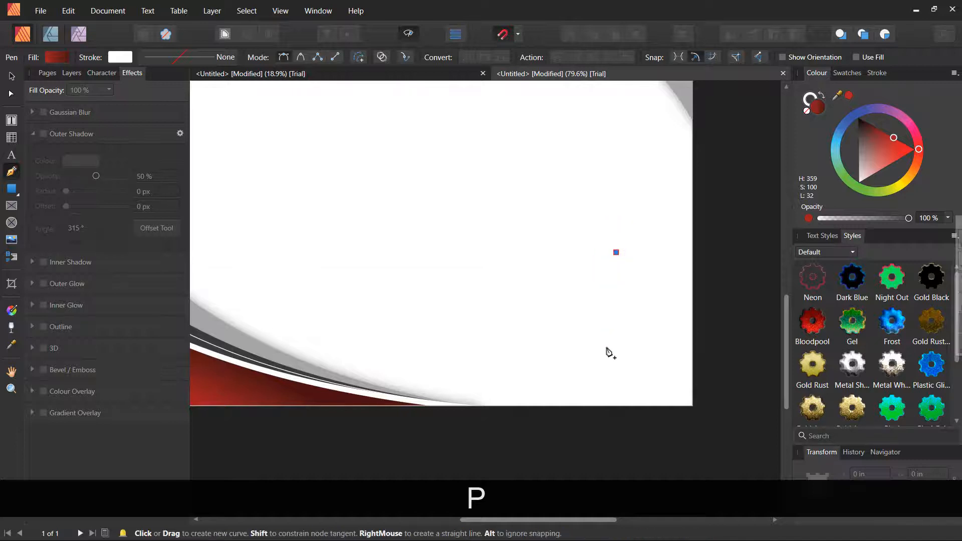
{"action": "left_click", "coordinate": [616, 349]}
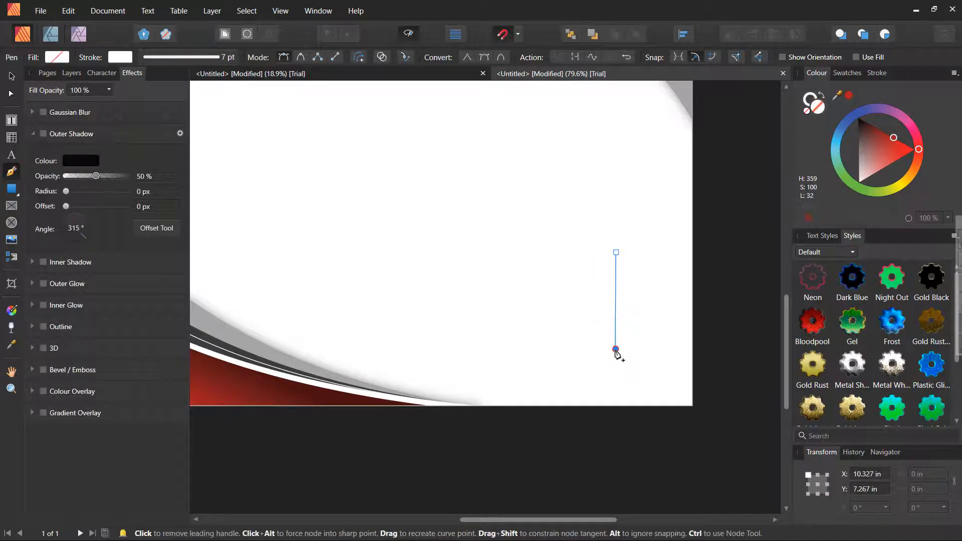
{"action": "key", "text": "ctrl+z"}
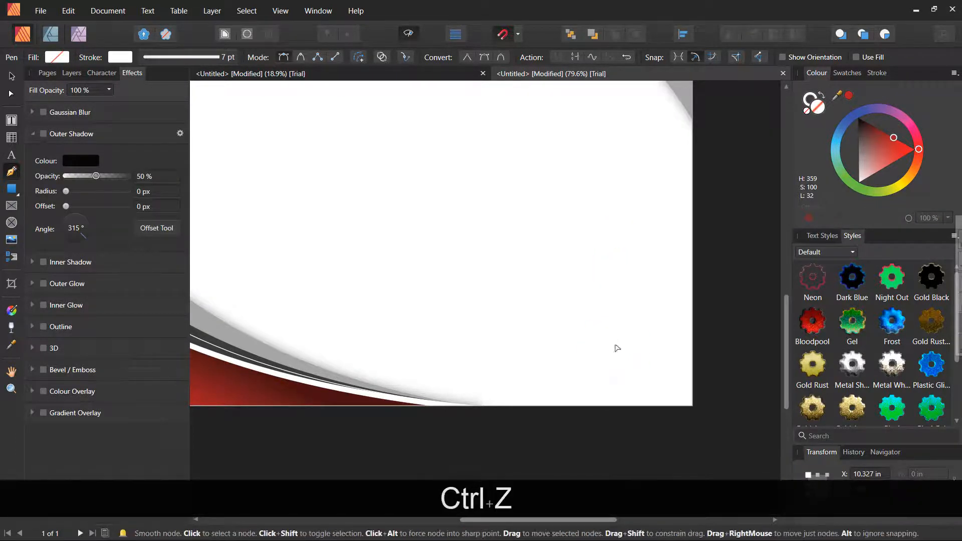
Step: Draw an open right-angled path about 1.01 in wide and 1.675 in tall near the page's bottom-right corner and select it
{"action": "left_click", "coordinate": [617, 247]}
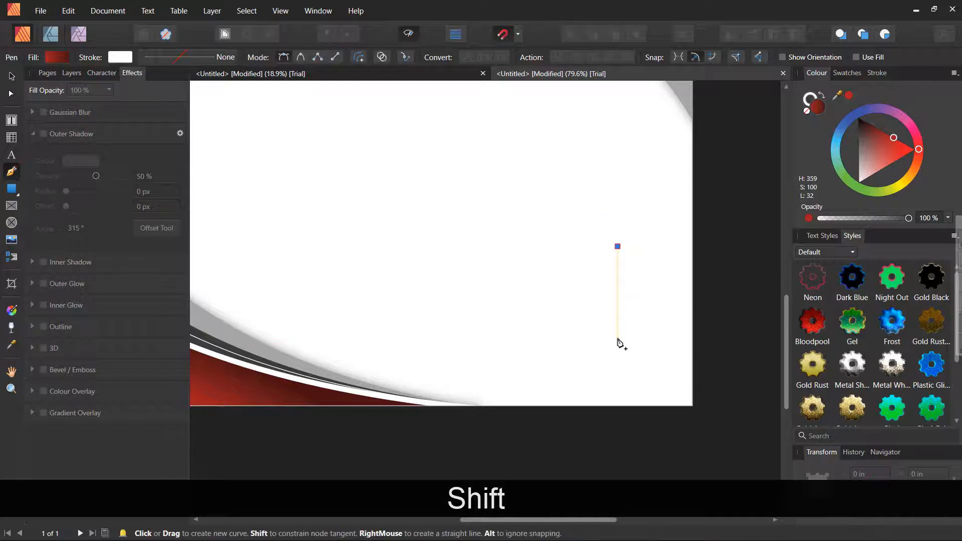
{"action": "left_click", "coordinate": [618, 341], "text": "shift"}
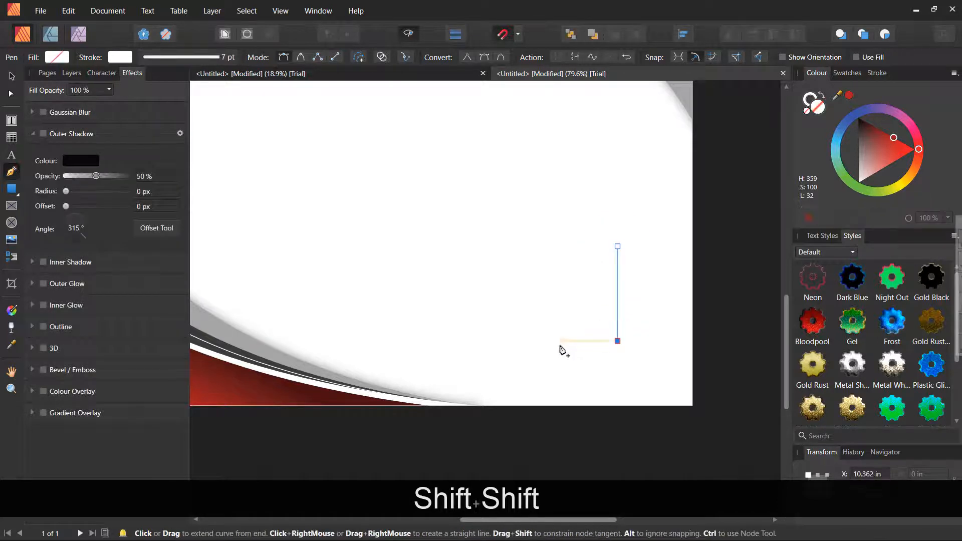
{"action": "left_click", "coordinate": [562, 350], "text": "shift"}
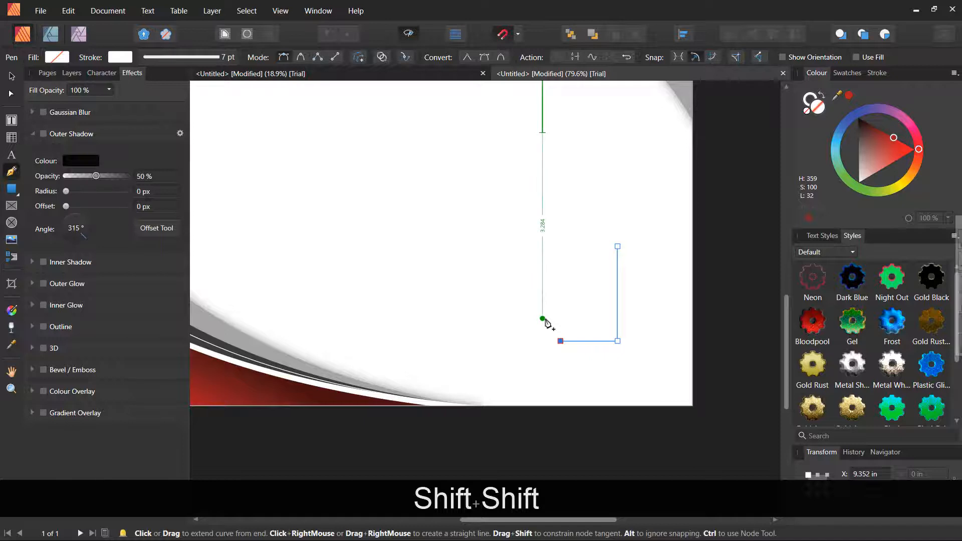
{"action": "key", "text": "v"}
{"action": "left_click", "coordinate": [628, 326]}
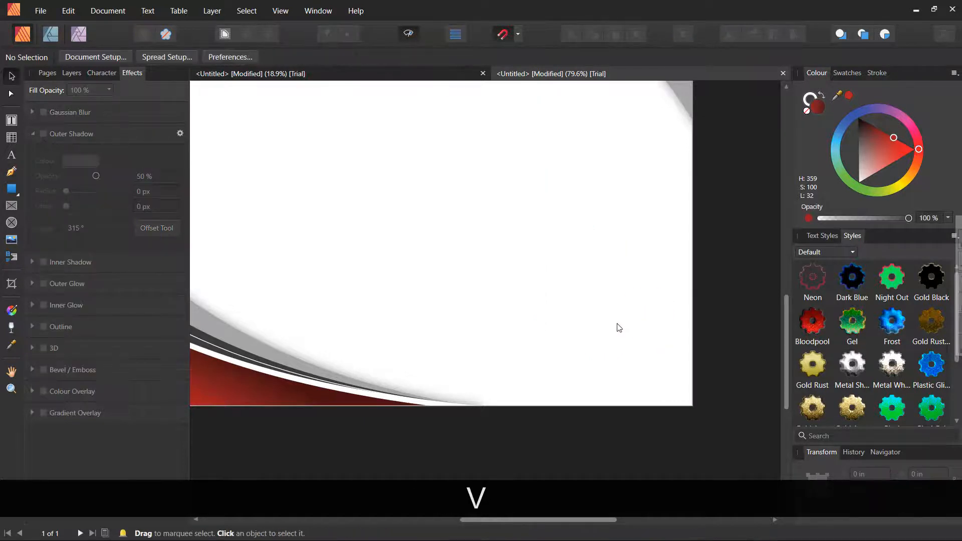
{"action": "left_click", "coordinate": [618, 327]}
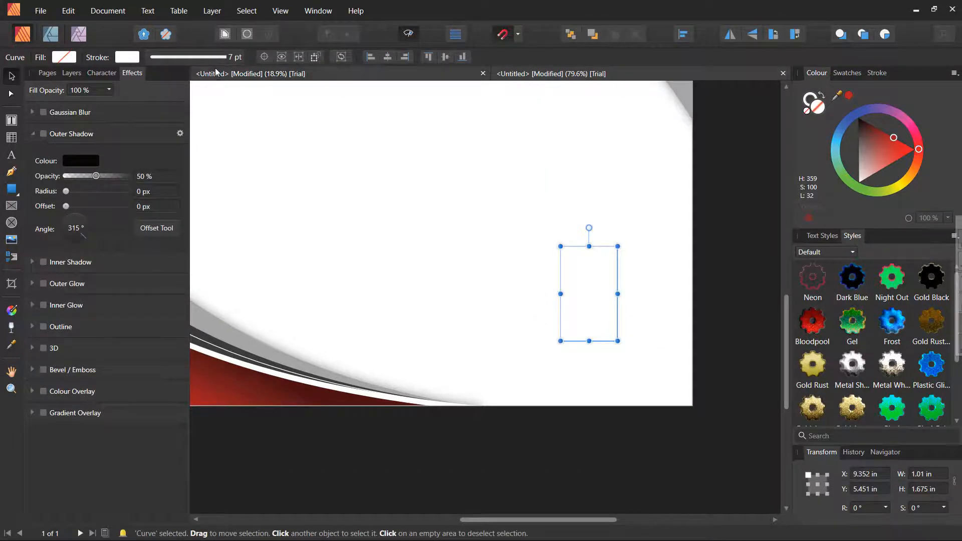
Step: Set the right-angled path's stroke to light grey with lightness 78 and a width of 2 pt, then deselect it
{"action": "scroll", "coordinate": [413, 354], "scroll_direction": "down", "scroll_amount": 2}
{"action": "scroll", "coordinate": [260, 294], "scroll_direction": "up", "scroll_amount": 1}
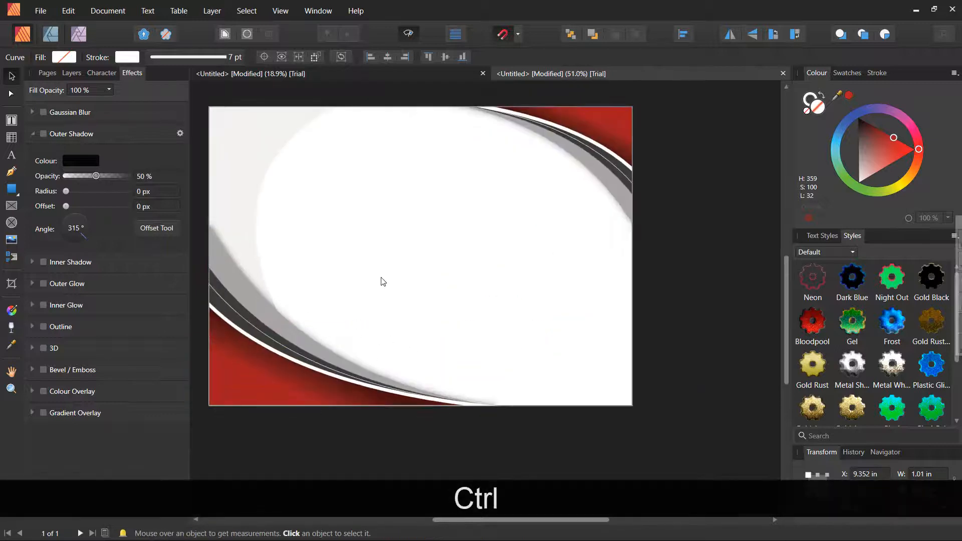
{"action": "left_click", "coordinate": [809, 97]}
{"action": "left_click_drag", "start_coordinate": [864, 160], "coordinate": [849, 175]}
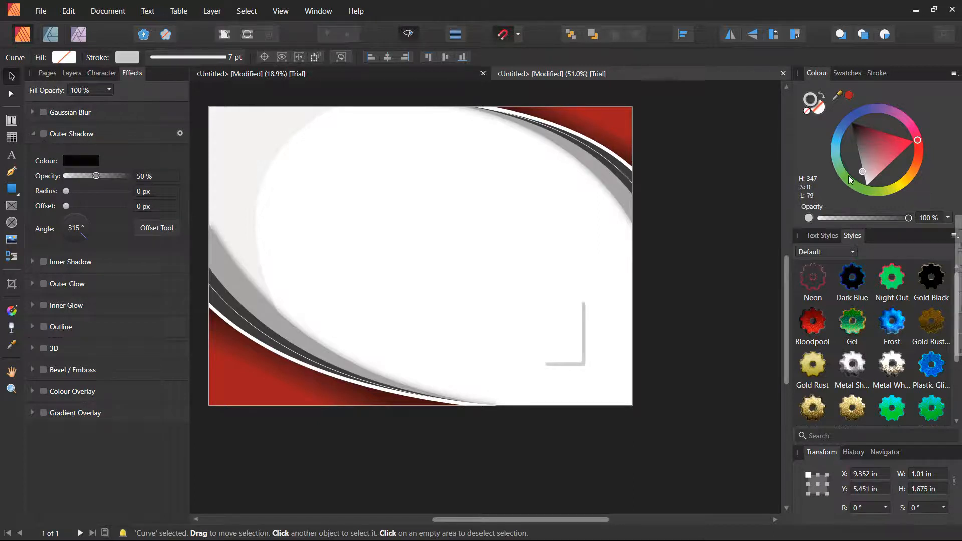
{"action": "left_click", "coordinate": [209, 59]}
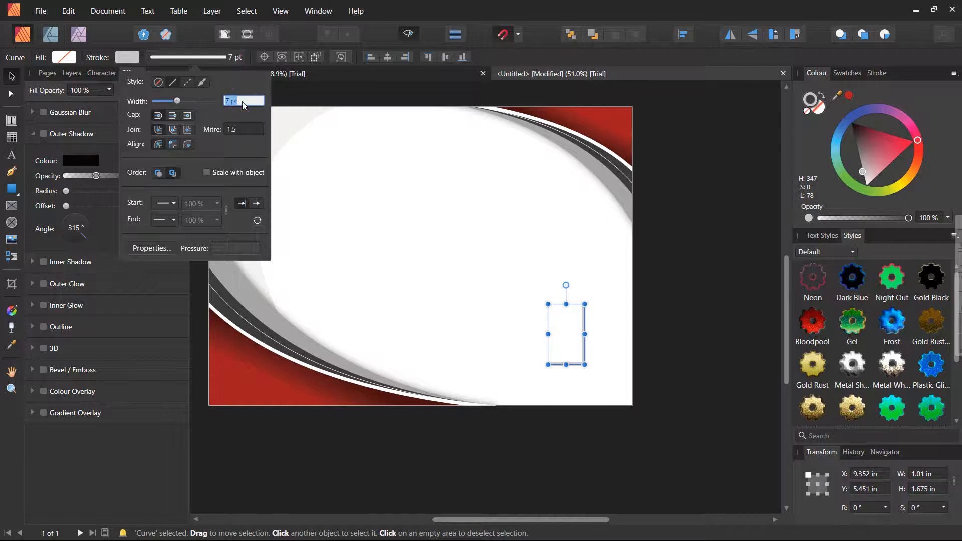
{"action": "type", "text": "2"}
{"action": "key", "text": "Return"}
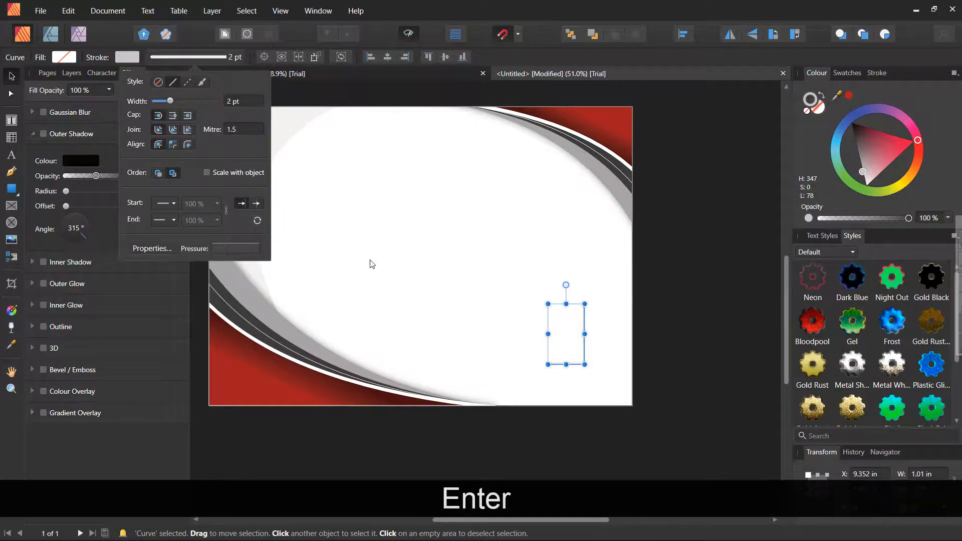
{"action": "left_click", "coordinate": [664, 286]}
{"action": "left_click", "coordinate": [565, 378]}
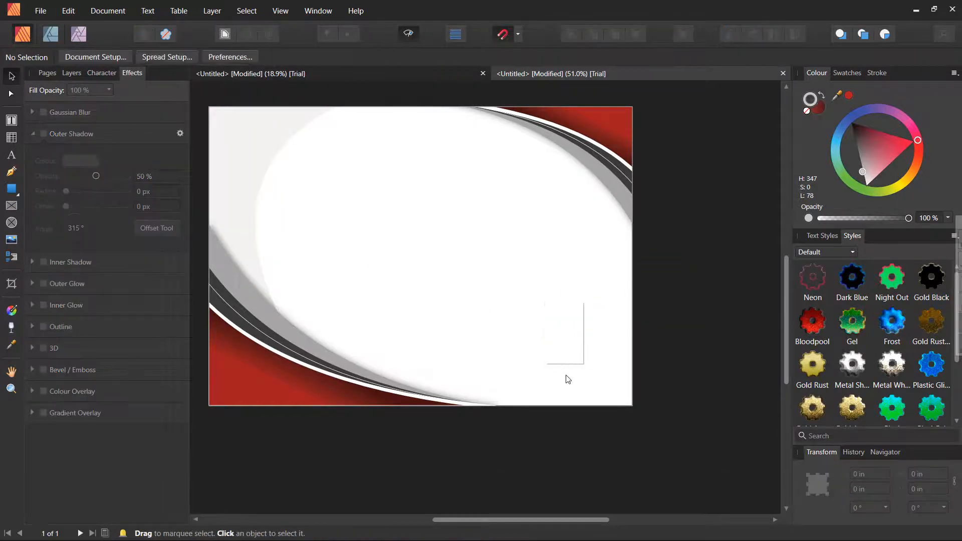
Step: Move the grey right-angled path closer to the page's bottom-right corner, to about X 9.945 in
{"action": "scroll", "coordinate": [590, 363], "scroll_direction": "up", "scroll_amount": 3}
{"action": "left_click", "coordinate": [597, 351]}
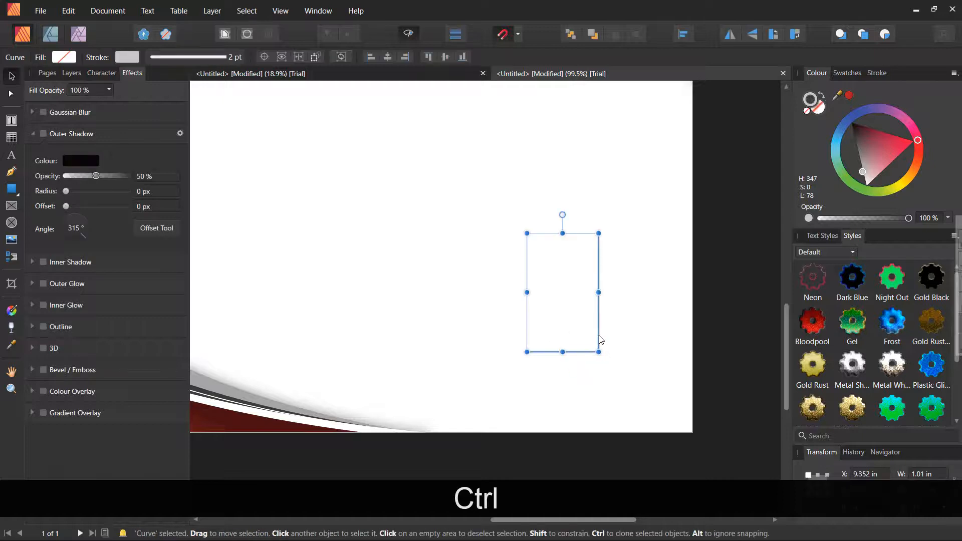
{"action": "left_click_drag", "start_coordinate": [602, 340], "coordinate": [608, 366]}
{"action": "scroll", "coordinate": [576, 372], "scroll_direction": "down", "scroll_amount": 6}
{"action": "scroll", "coordinate": [580, 370], "scroll_direction": "up", "scroll_amount": 3}
{"action": "scroll", "coordinate": [608, 367], "scroll_direction": "up", "scroll_amount": 5}
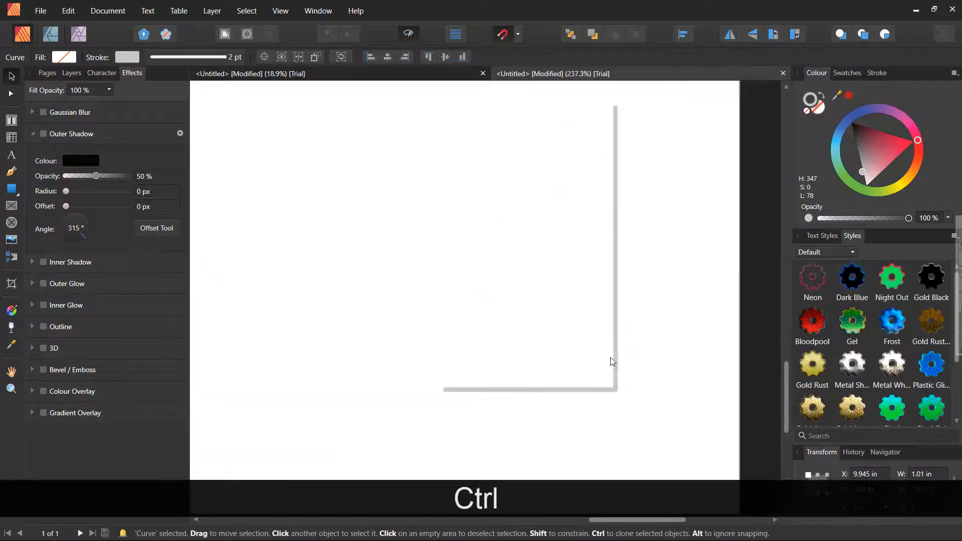
Step: Duplicate the grey right-angled path slightly up and to the right, placing the copy at about X 10.038 in
{"action": "scroll", "coordinate": [613, 362], "scroll_direction": "down", "scroll_amount": 3}
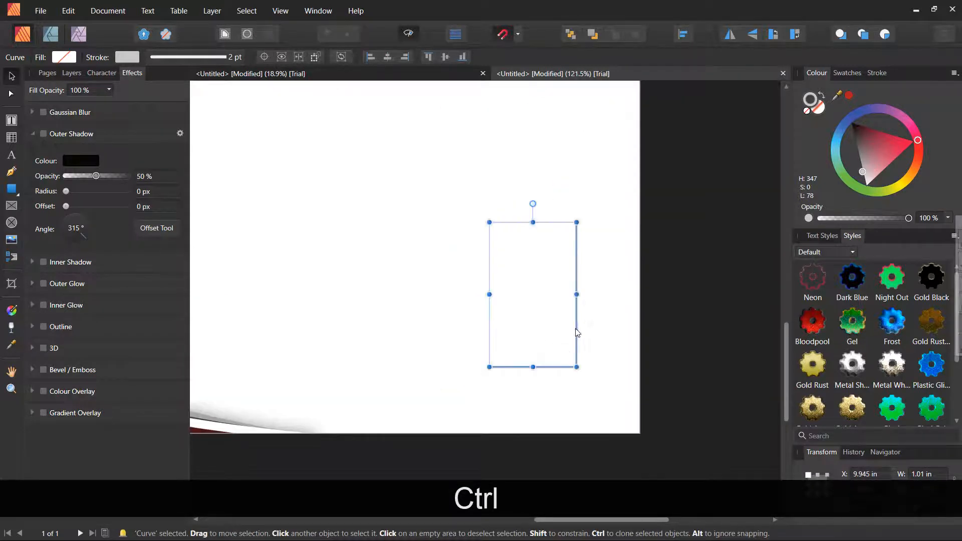
{"action": "left_click_drag", "start_coordinate": [578, 332], "coordinate": [585, 329]}
{"action": "left_click_drag", "start_coordinate": [585, 324], "coordinate": [583, 323]}
{"action": "scroll", "coordinate": [559, 347], "scroll_direction": "down", "scroll_amount": 2}
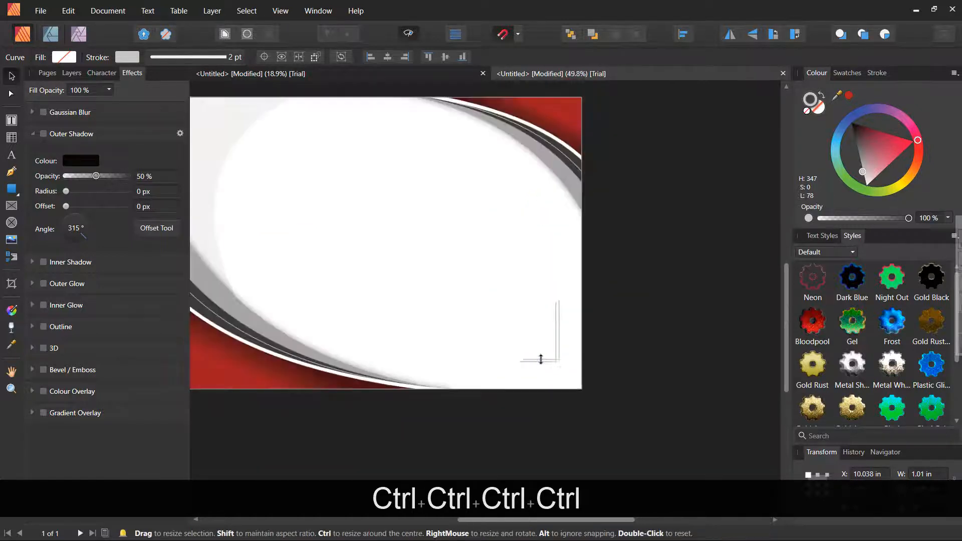
{"action": "key", "text": "ctrl"}
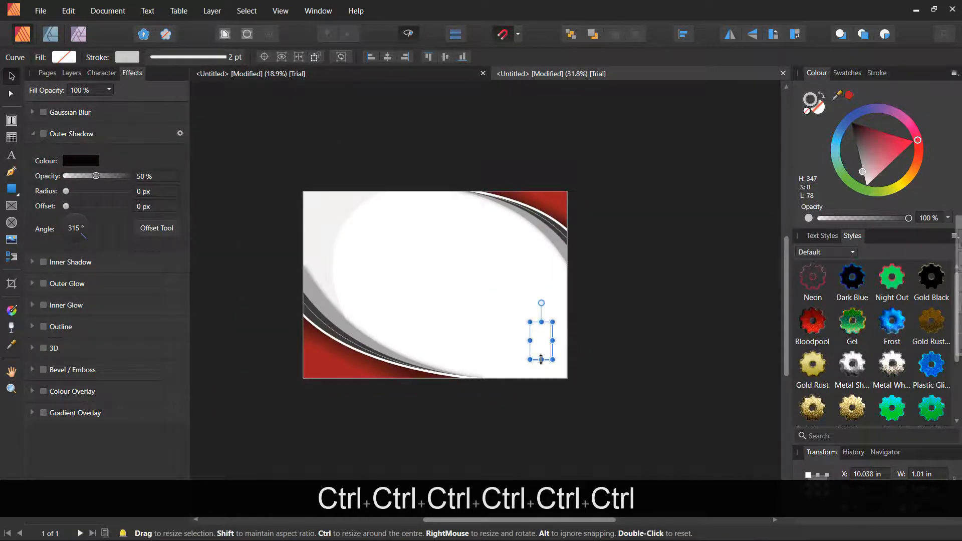
{"action": "scroll", "coordinate": [542, 359], "scroll_direction": "up", "scroll_amount": 2}
{"action": "scroll", "coordinate": [541, 365], "scroll_direction": "up", "scroll_amount": 2}
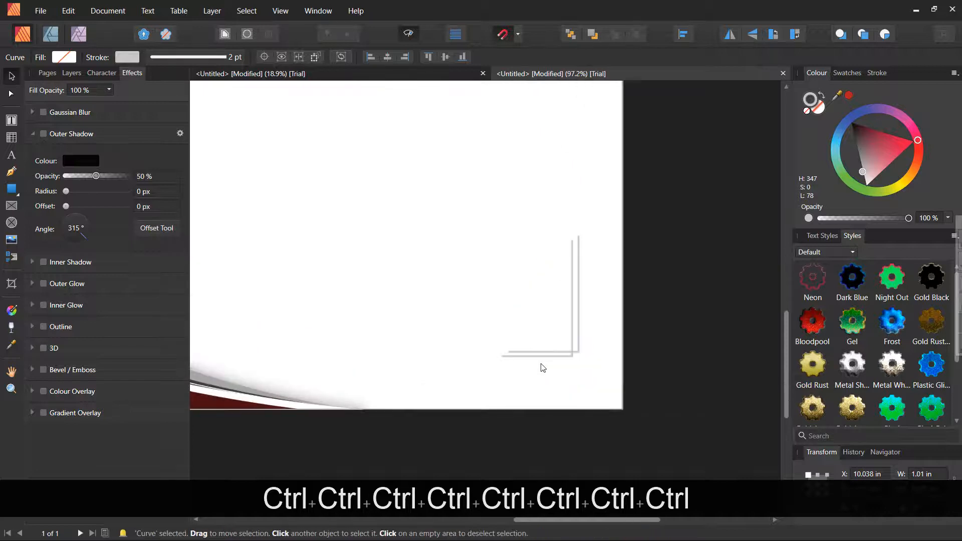
{"action": "scroll", "coordinate": [541, 366], "scroll_direction": "down", "scroll_amount": 2}
{"action": "scroll", "coordinate": [539, 366], "scroll_direction": "down", "scroll_amount": 1}
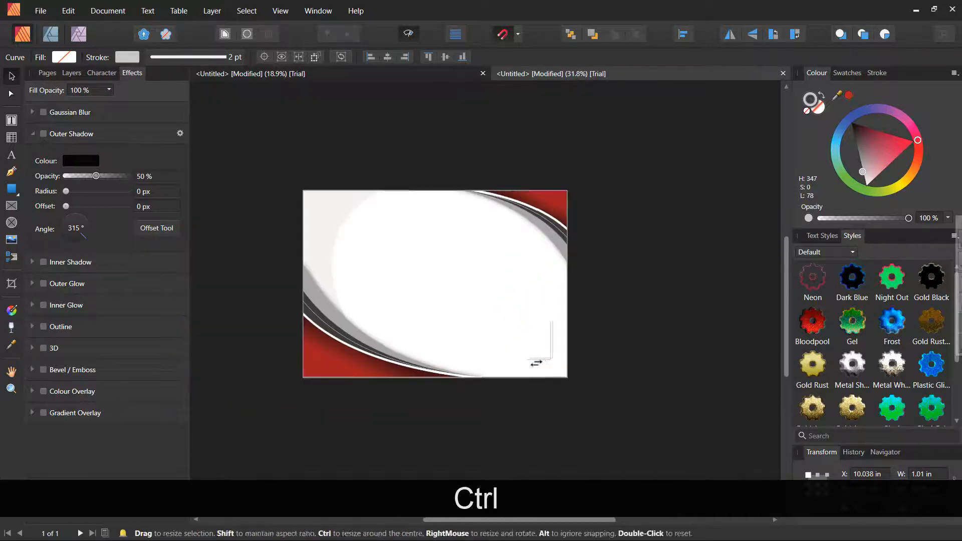
Step: Select both right-angled paths, flip them horizontally and rotate them 90° counter-clockwise so their corner stays at the lower right
{"action": "scroll", "coordinate": [533, 363], "scroll_direction": "up", "scroll_amount": 1}
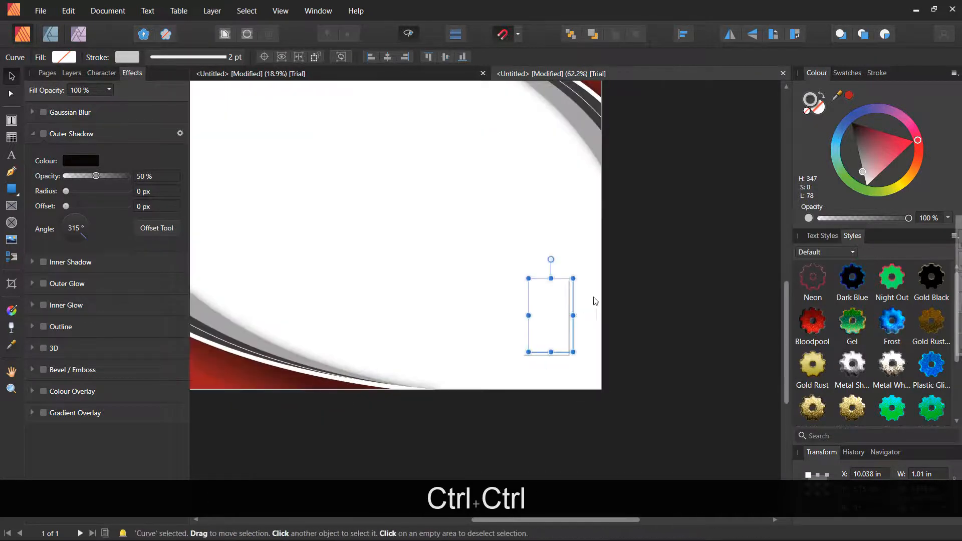
{"action": "left_click_drag", "start_coordinate": [627, 255], "coordinate": [475, 390]}
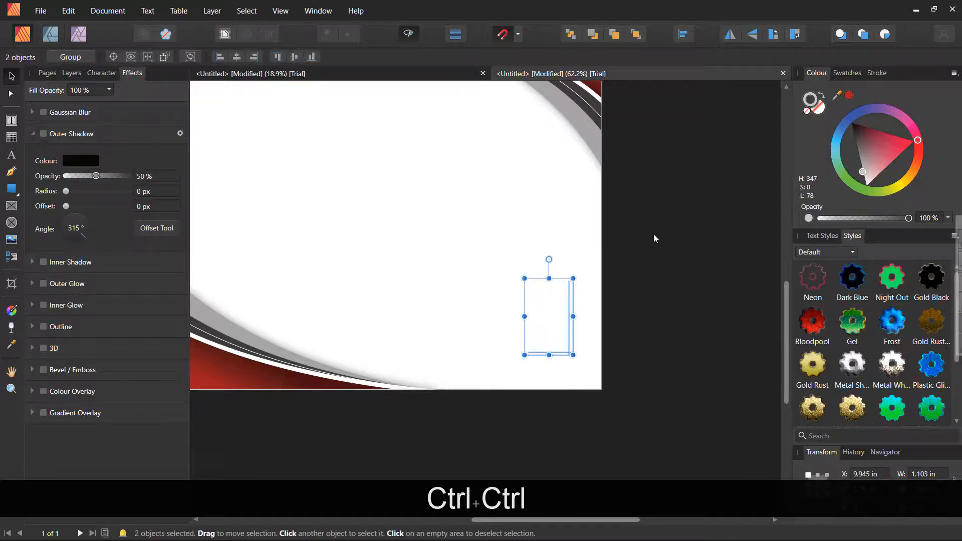
{"action": "left_click", "coordinate": [751, 37]}
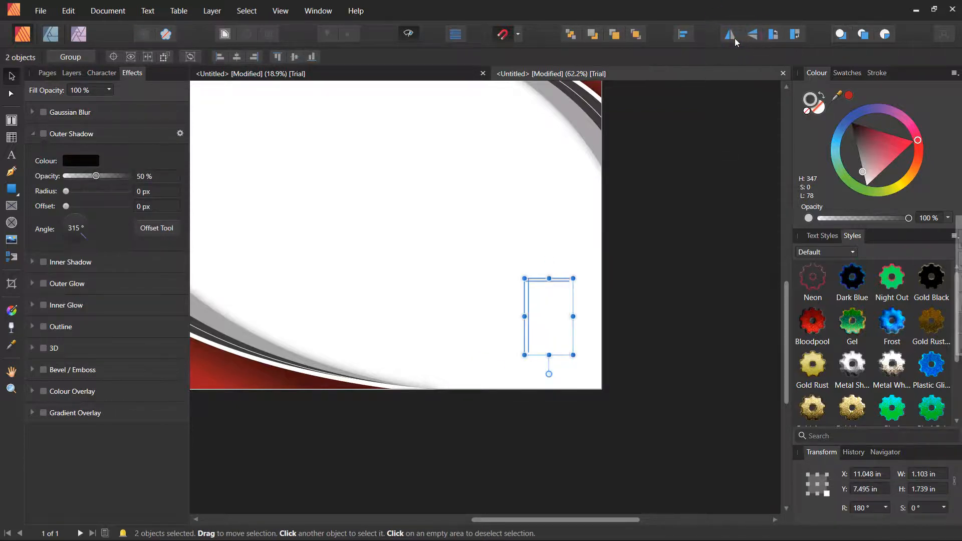
{"action": "left_click", "coordinate": [754, 35]}
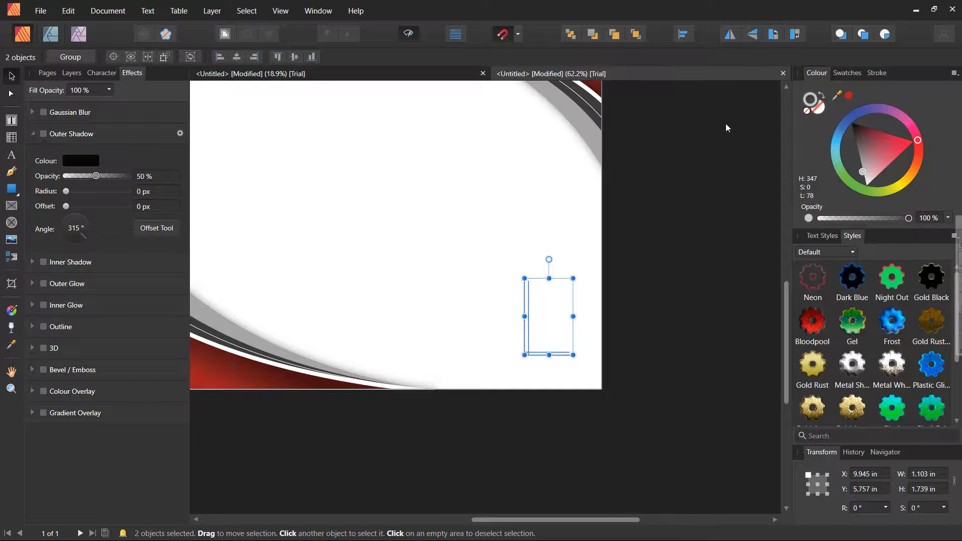
{"action": "left_click", "coordinate": [774, 35]}
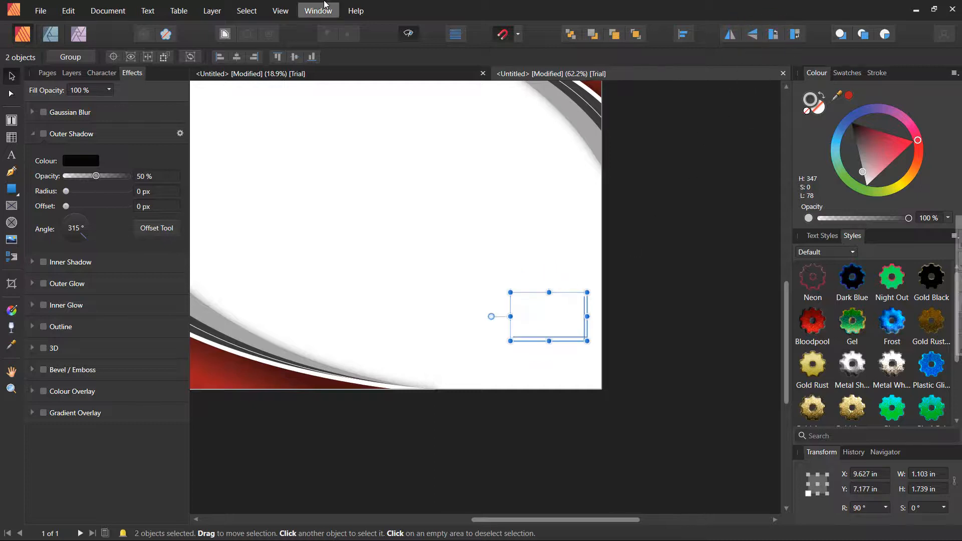
{"action": "left_click", "coordinate": [732, 39]}
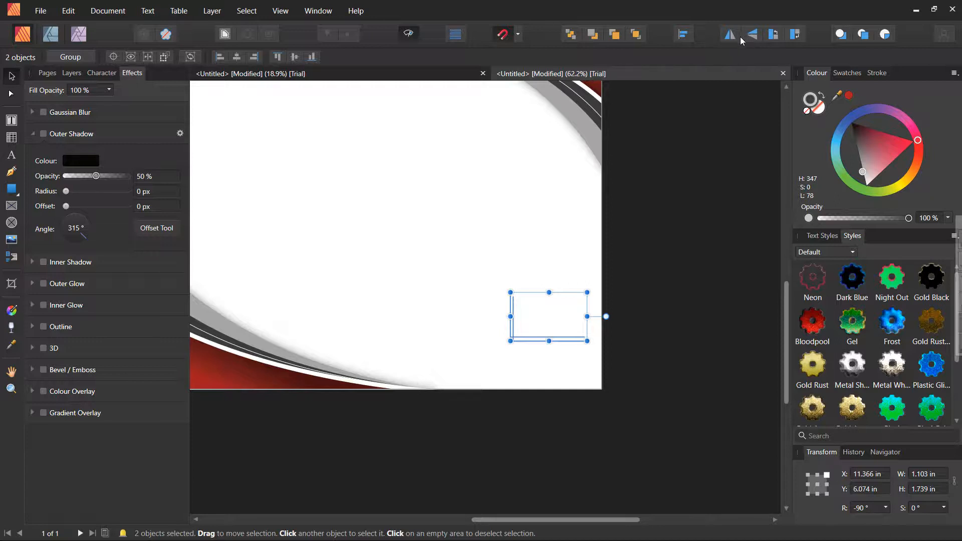
{"action": "left_click", "coordinate": [736, 37]}
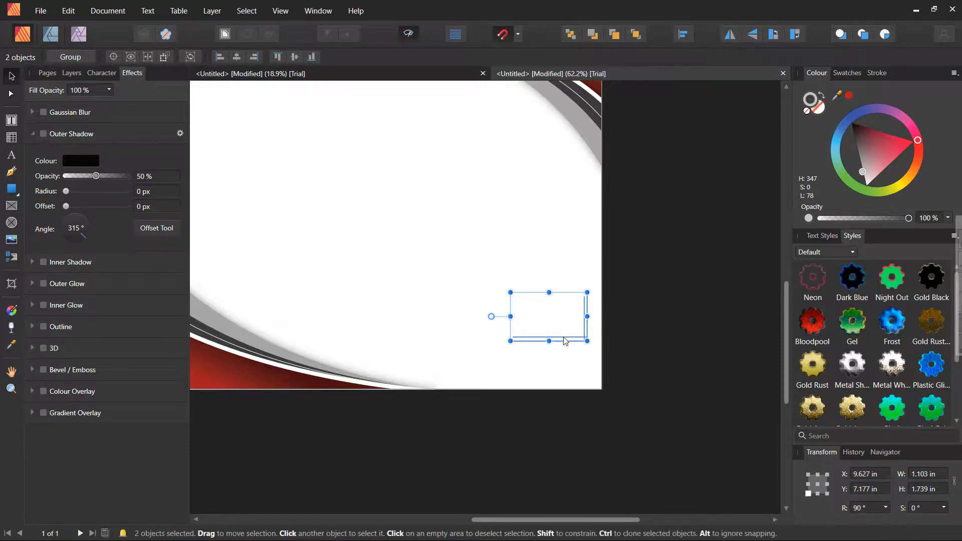
Step: Move the rotated pair of paths left and down, to about X 9.037 in, near the page's bottom edge
{"action": "left_click_drag", "start_coordinate": [565, 342], "coordinate": [537, 360]}
{"action": "scroll", "coordinate": [524, 360], "scroll_direction": "down", "scroll_amount": 5}
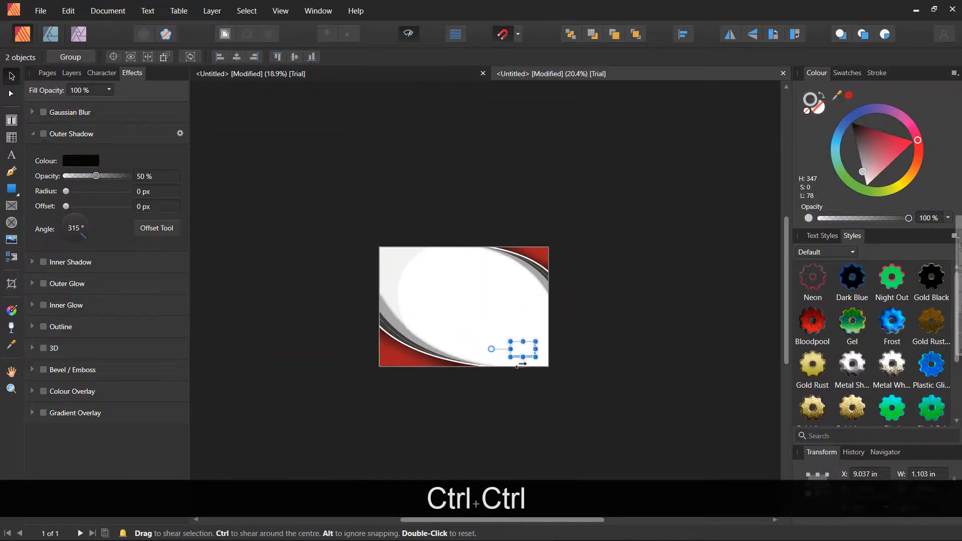
{"action": "scroll", "coordinate": [529, 361], "scroll_direction": "up", "scroll_amount": 7}
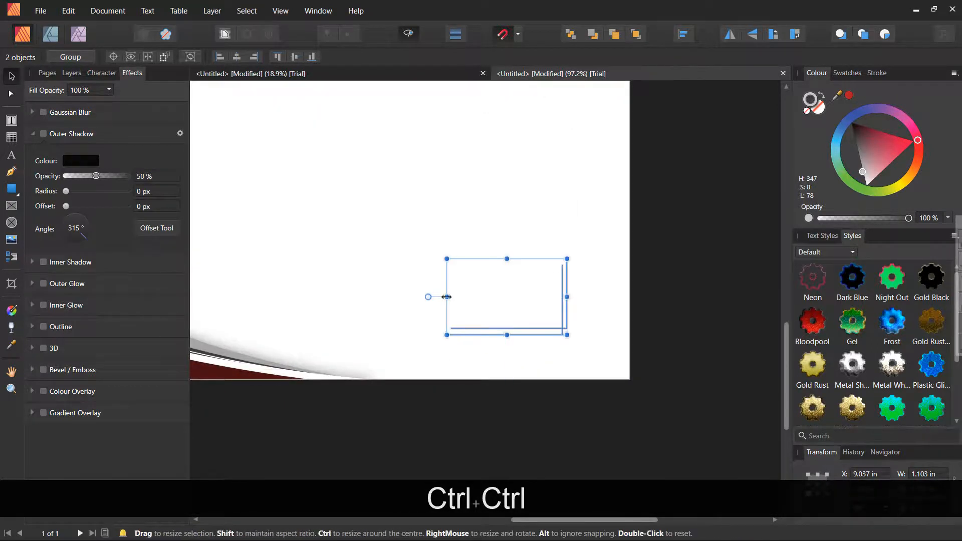
Step: Stretch the pair of paths leftward to about 2.428 in long, reduce its height from the upper side, and deselect it
{"action": "left_click_drag", "start_coordinate": [434, 297], "coordinate": [399, 297]}
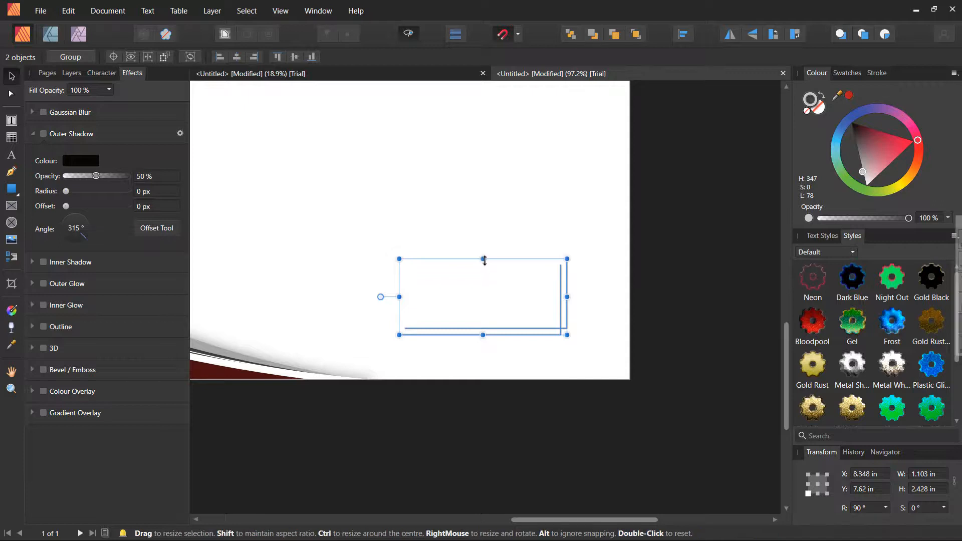
{"action": "left_click_drag", "start_coordinate": [483, 260], "coordinate": [486, 280]}
{"action": "left_click", "coordinate": [699, 337]}
{"action": "scroll", "coordinate": [546, 332], "scroll_direction": "up", "scroll_amount": 3, "text": "ctrl"}
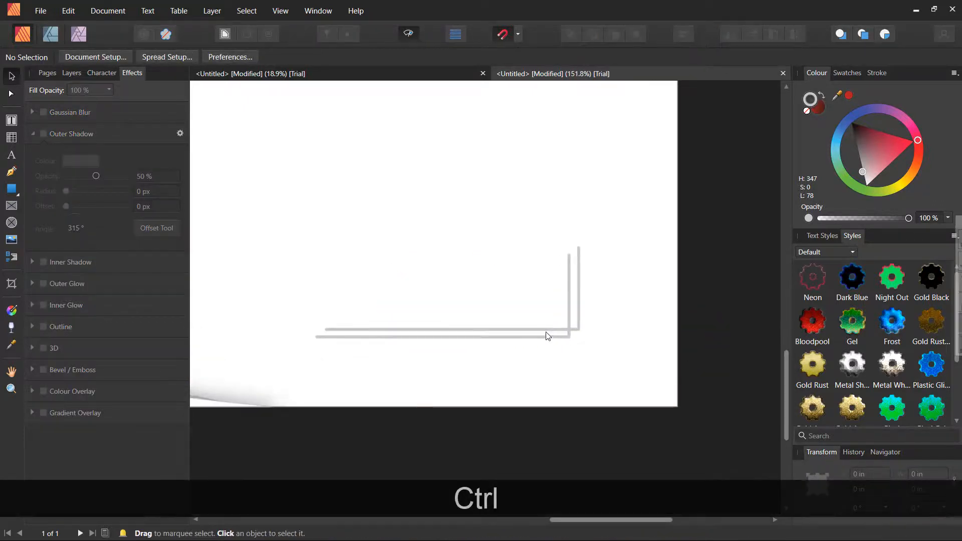
Step: Give the upper right-angled path a 1 pt dashed stroke with a 1, 1 dash pattern and deselect it
{"action": "left_click", "coordinate": [546, 332]}
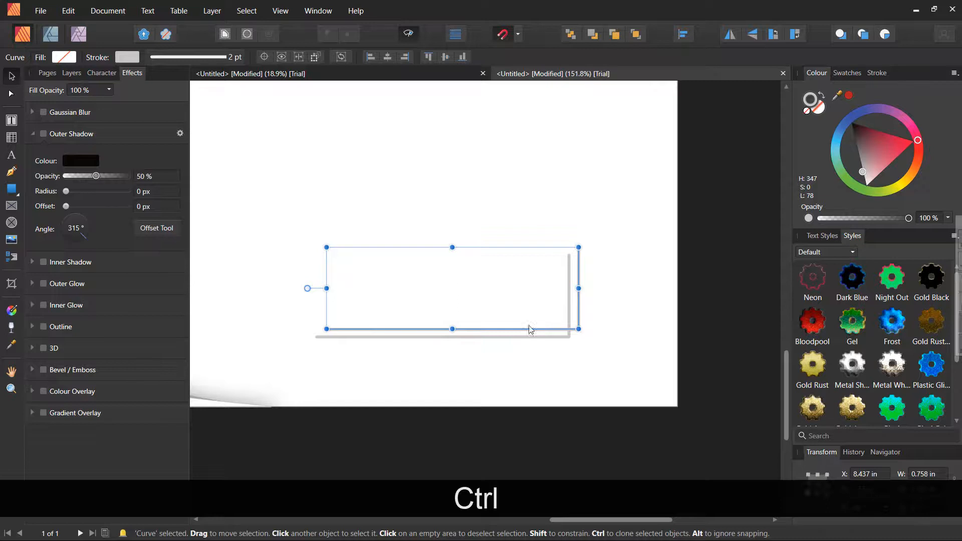
{"action": "left_click", "coordinate": [172, 57]}
{"action": "left_click", "coordinate": [238, 101]}
{"action": "type", "text": "1"}
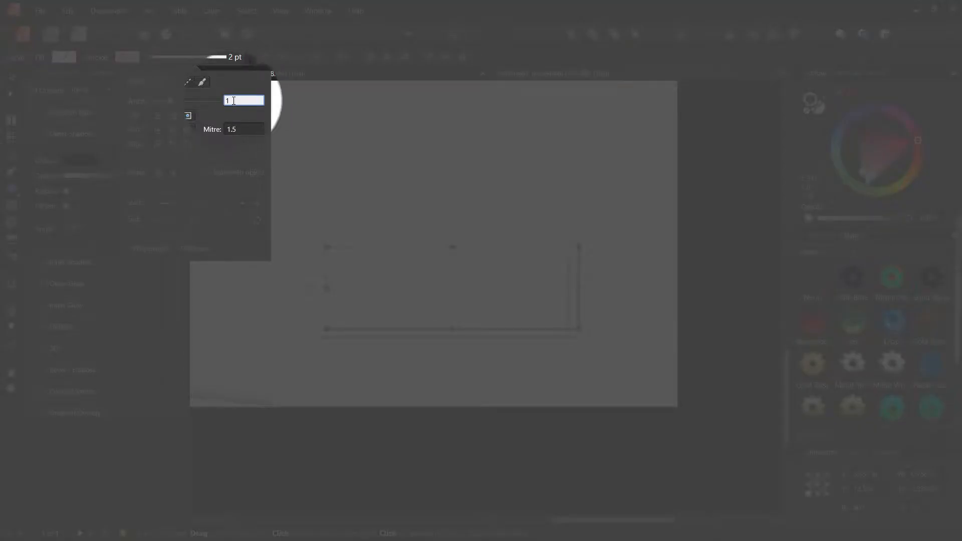
{"action": "key", "text": "Return"}
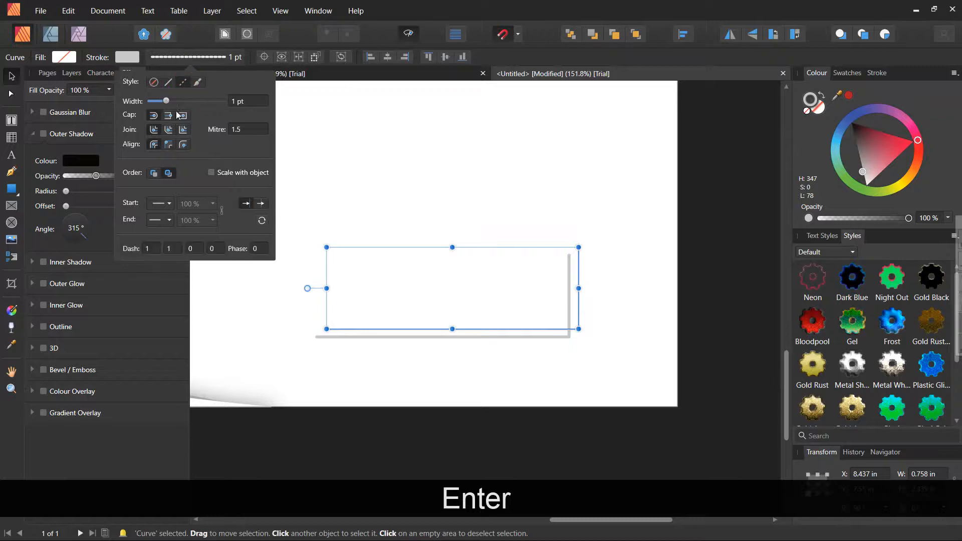
{"action": "left_click", "coordinate": [372, 370]}
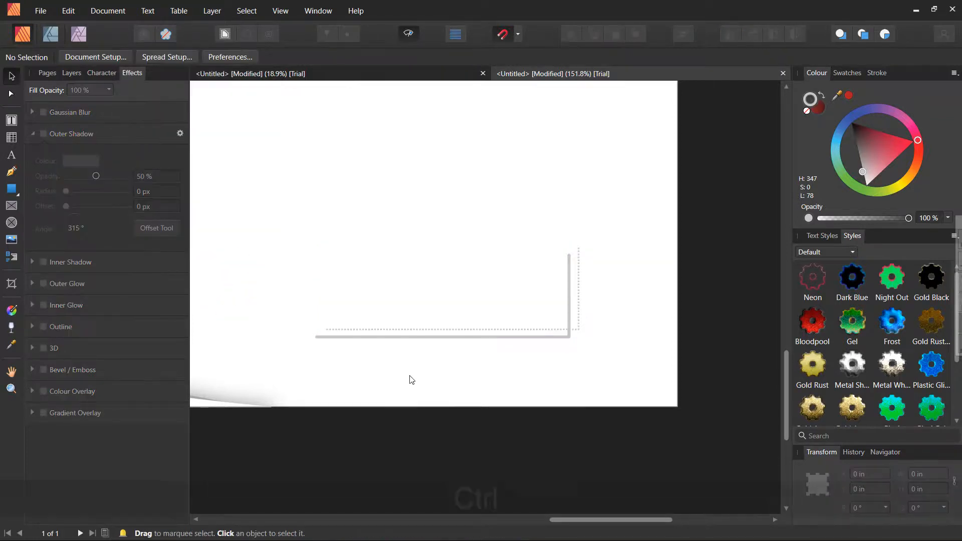
Step: Paste the copied certificate text, divider lines and signature placeholders onto the page, then deselect them
{"action": "scroll", "coordinate": [408, 378], "scroll_direction": "down", "scroll_amount": 4}
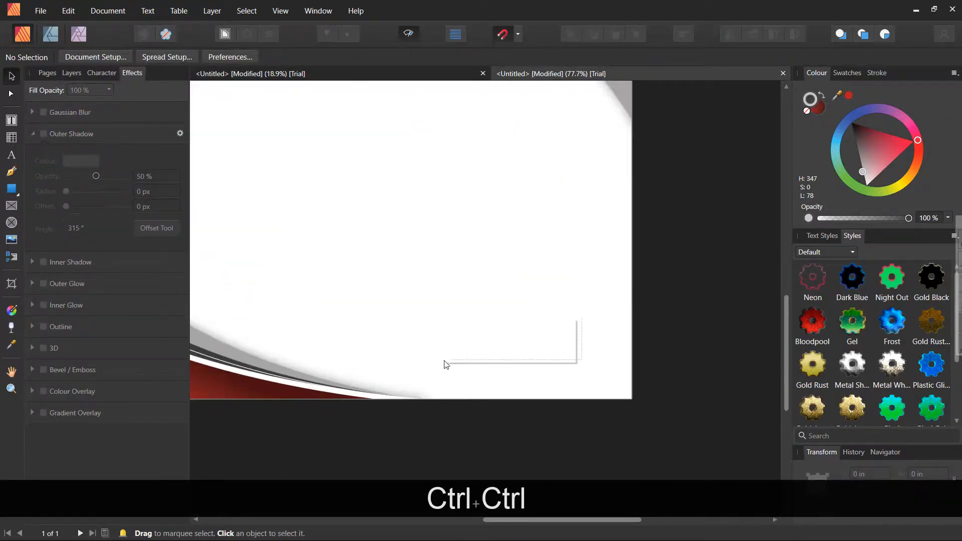
{"action": "scroll", "coordinate": [445, 366], "scroll_direction": "down", "scroll_amount": 4}
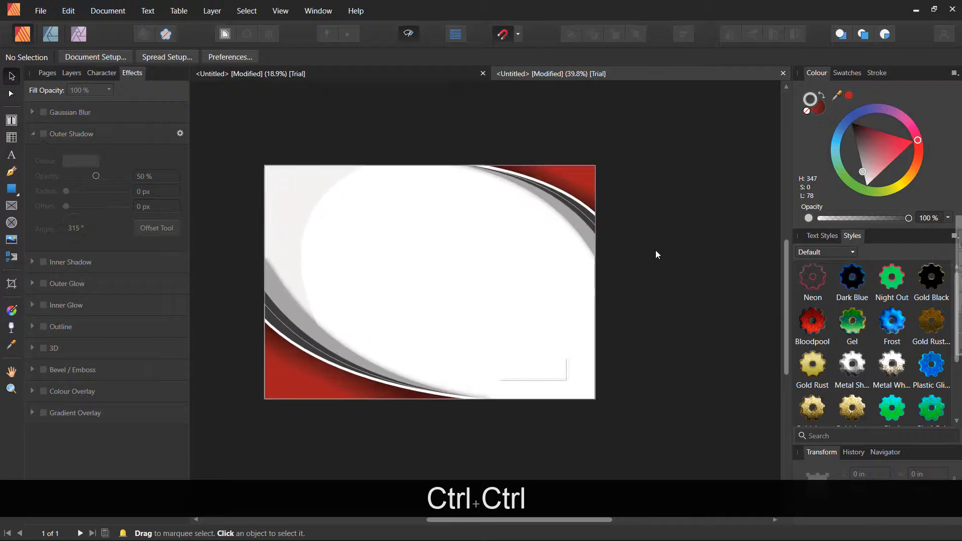
{"action": "left_click", "coordinate": [481, 278]}
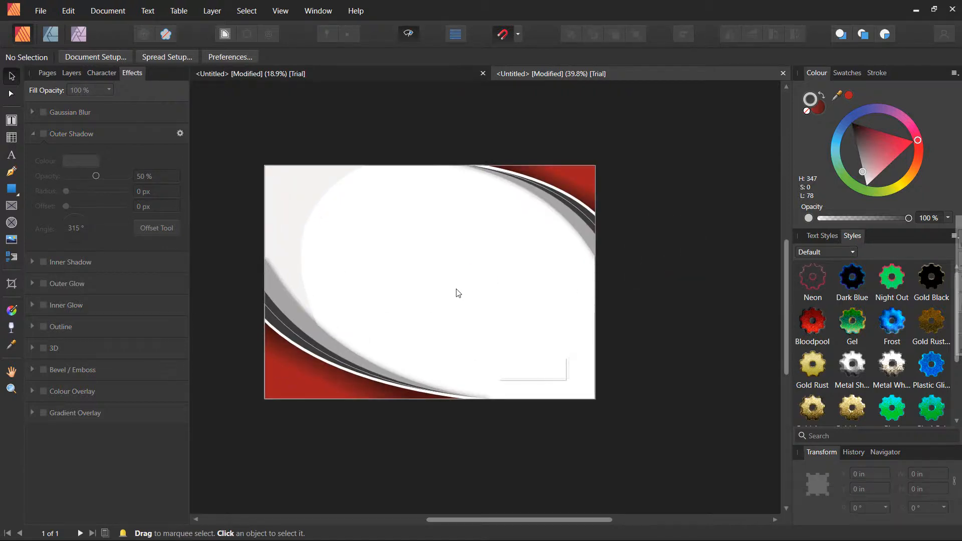
{"action": "key", "text": "ctrl+v"}
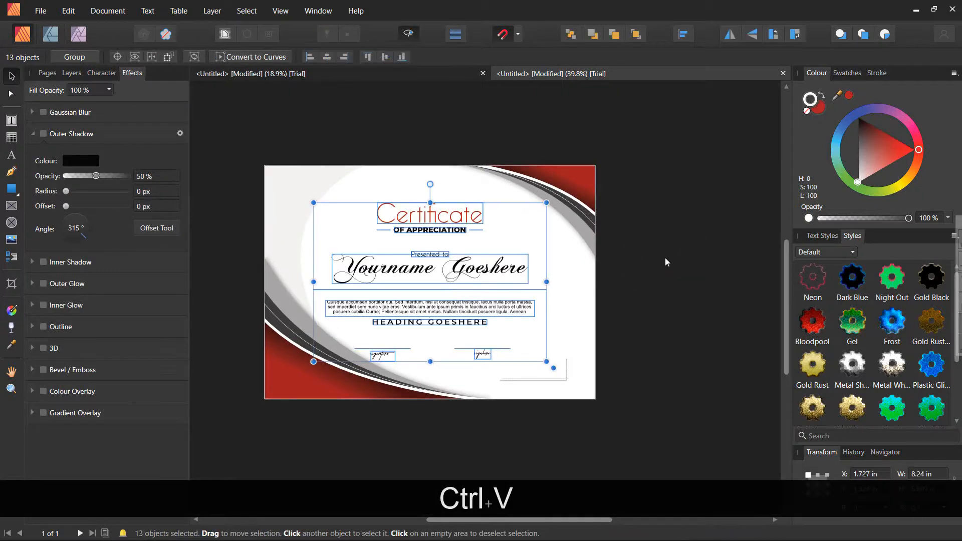
{"action": "left_click", "coordinate": [665, 263]}
Step: Hide the interface panels and fit the whole page in the window to review the finished certificate
{"action": "scroll", "coordinate": [503, 291], "scroll_direction": "down", "scroll_amount": 1}
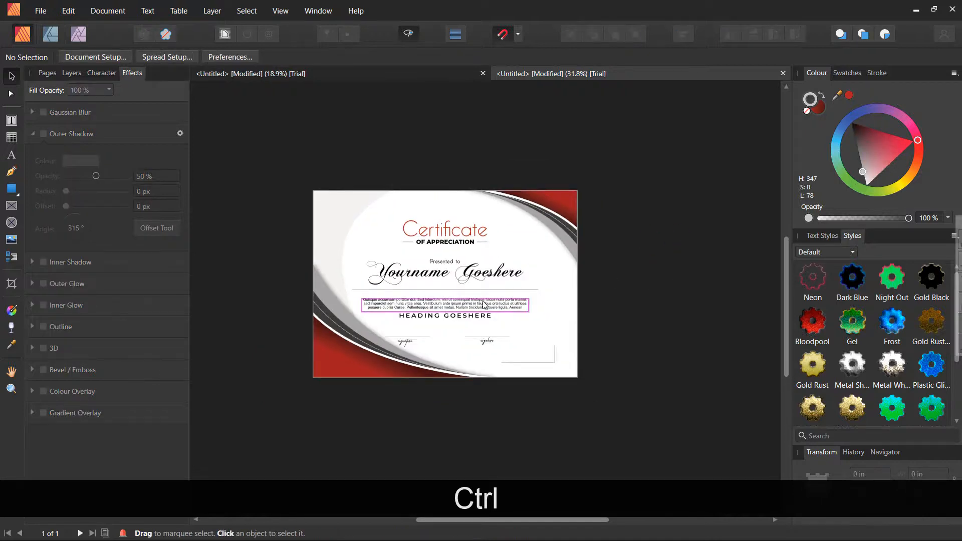
{"action": "key", "text": "Tab"}
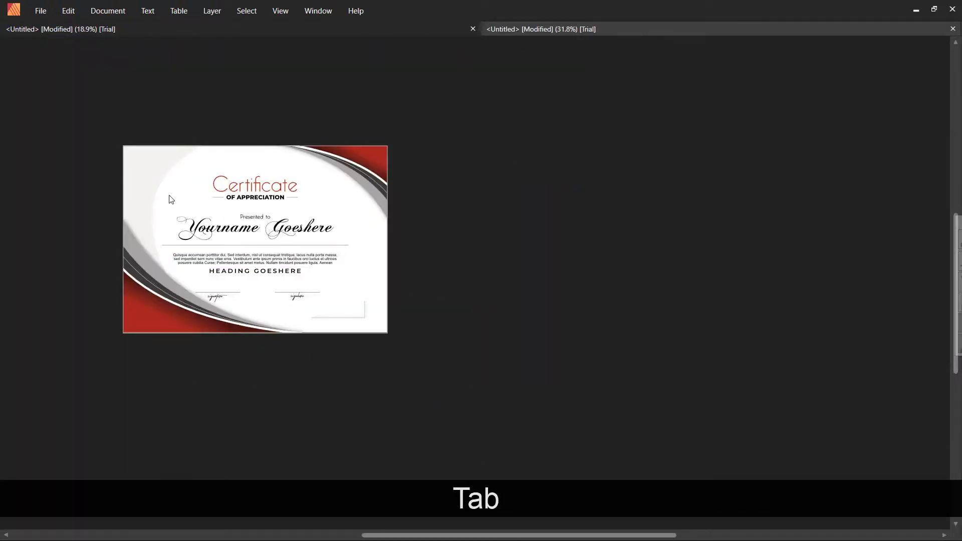
{"action": "key", "text": "ctrl+0"}
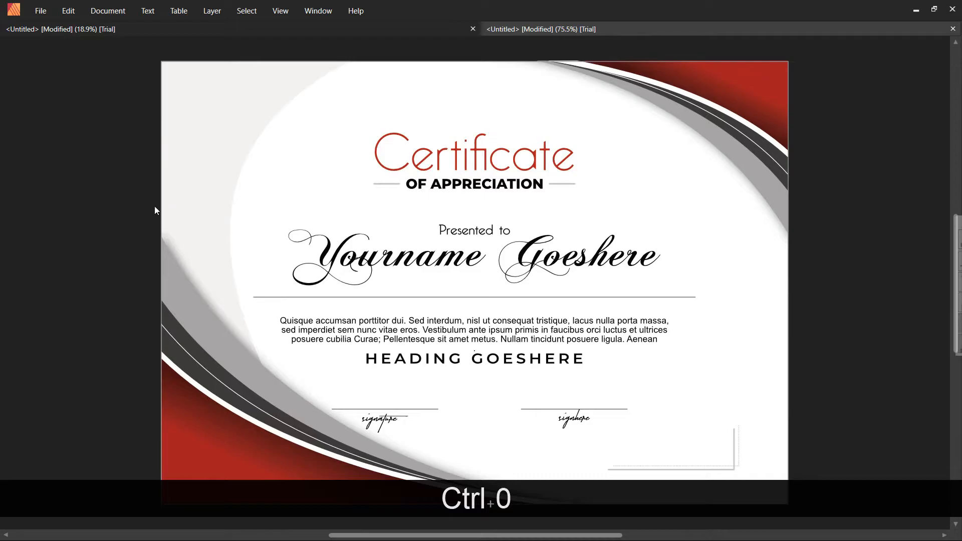